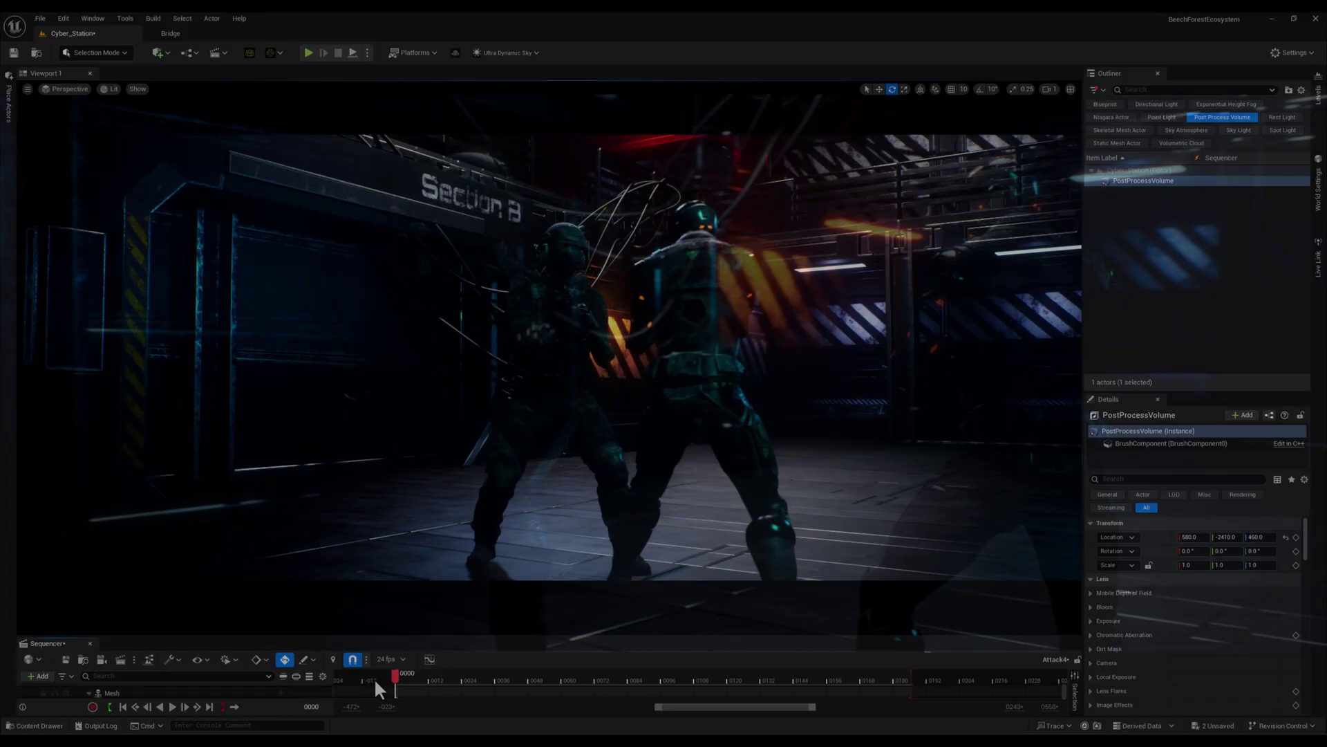
Step: Play back the sequence and check the plugin list for Movie Render Queue with "movie ren" and for Apple ProRes with "apple pro"
key("space")
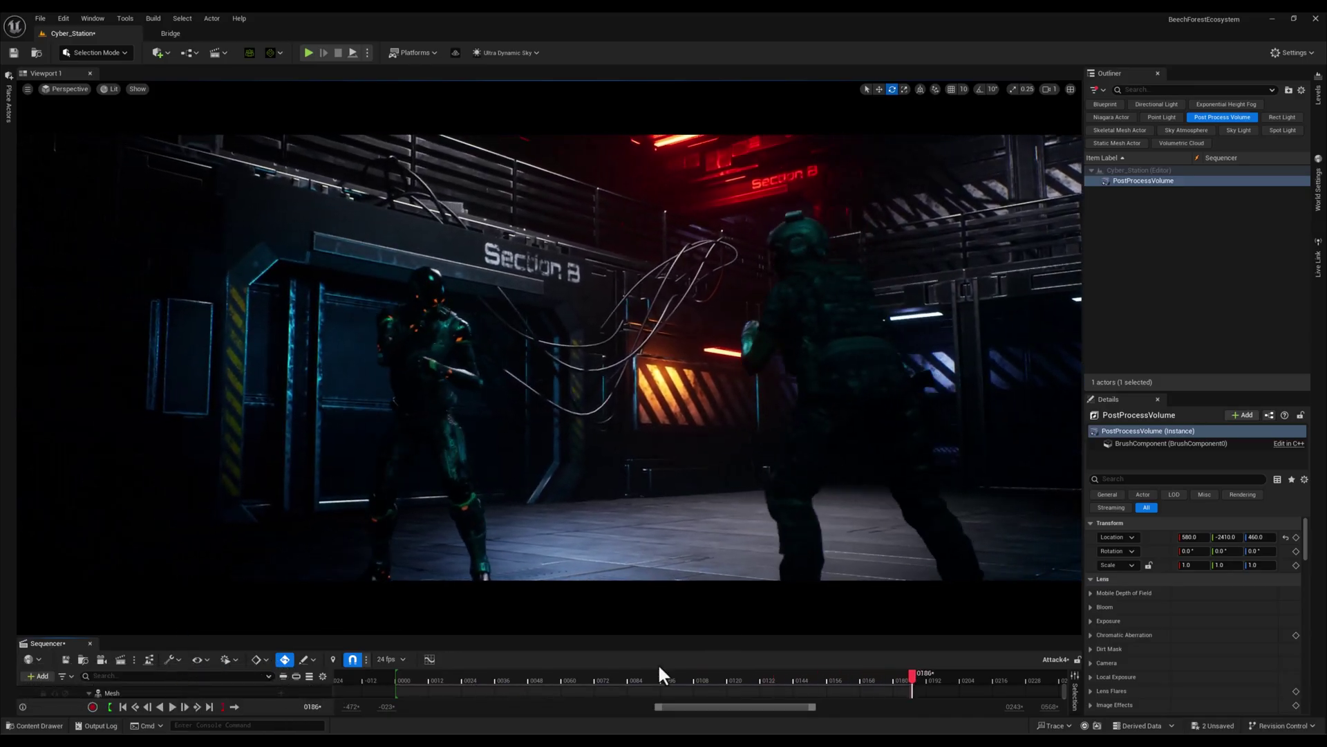
left_click(63, 18)
left_click(102, 194)
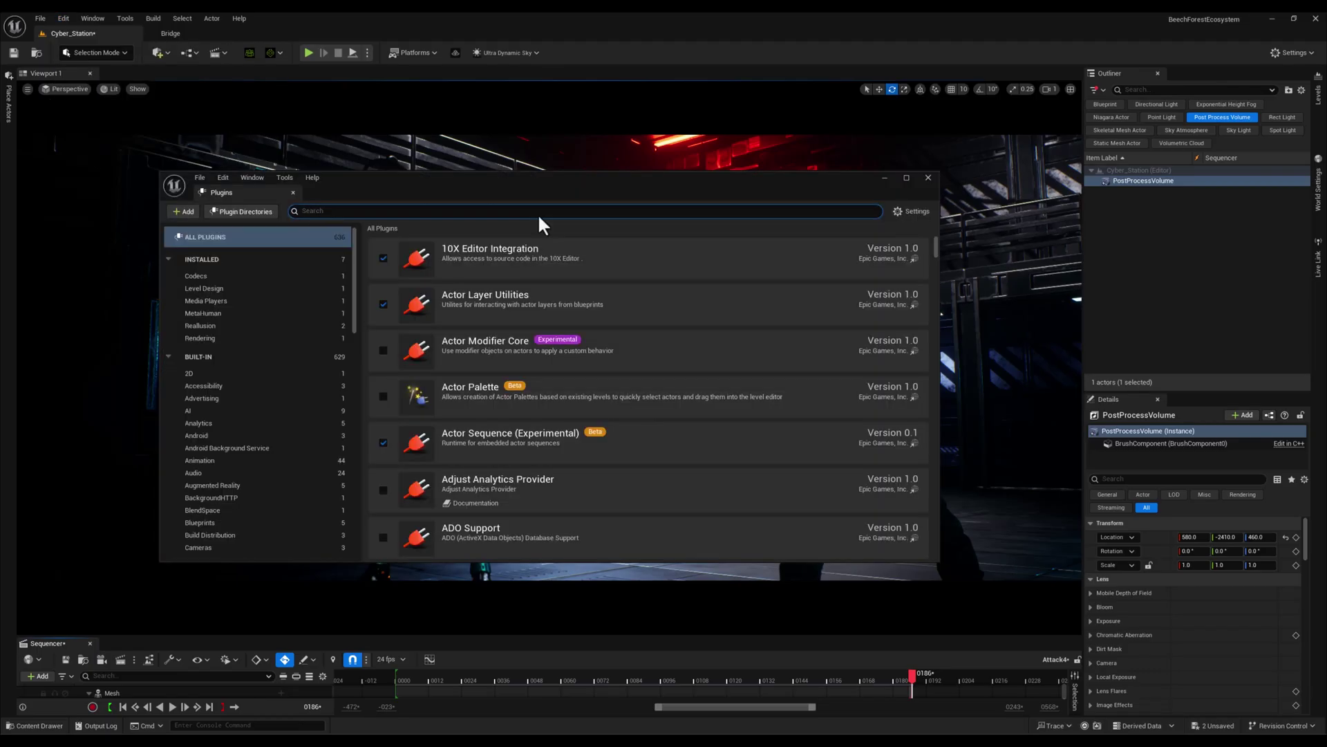
left_click(538, 213)
type("movie")
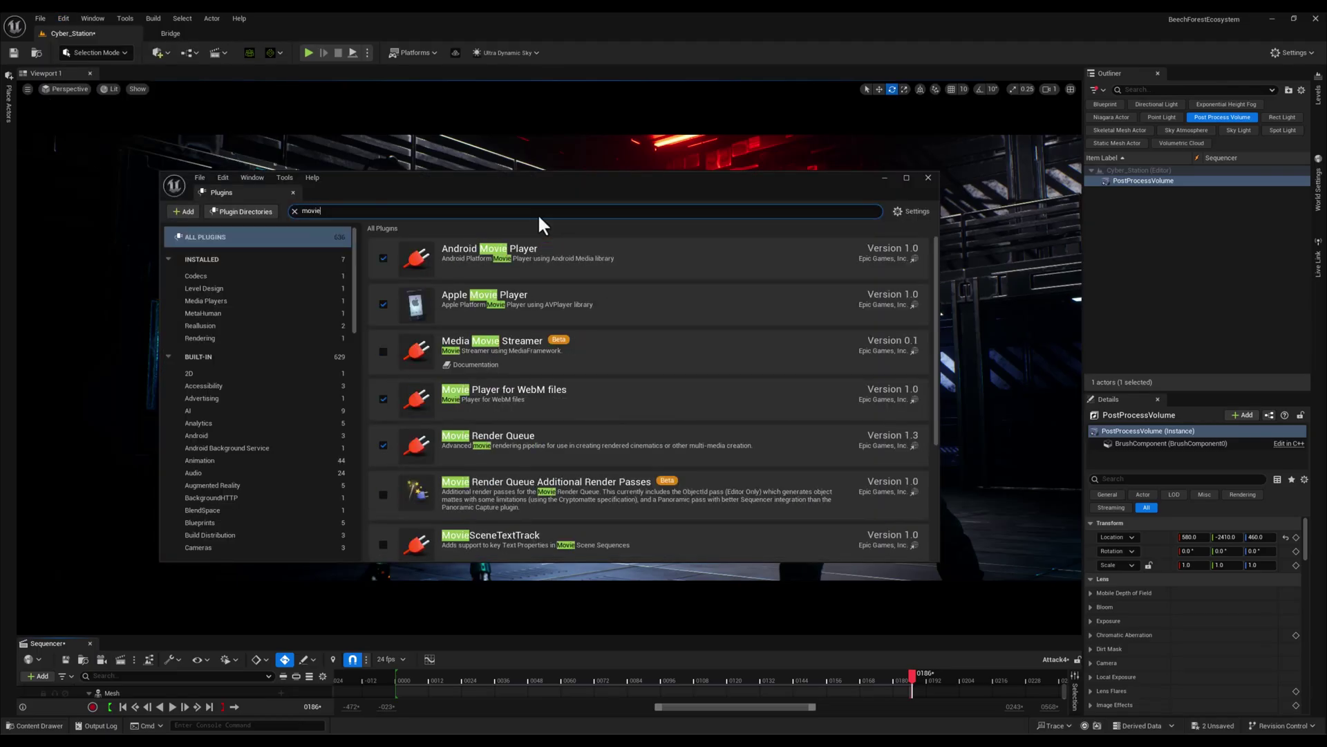
type(" ren")
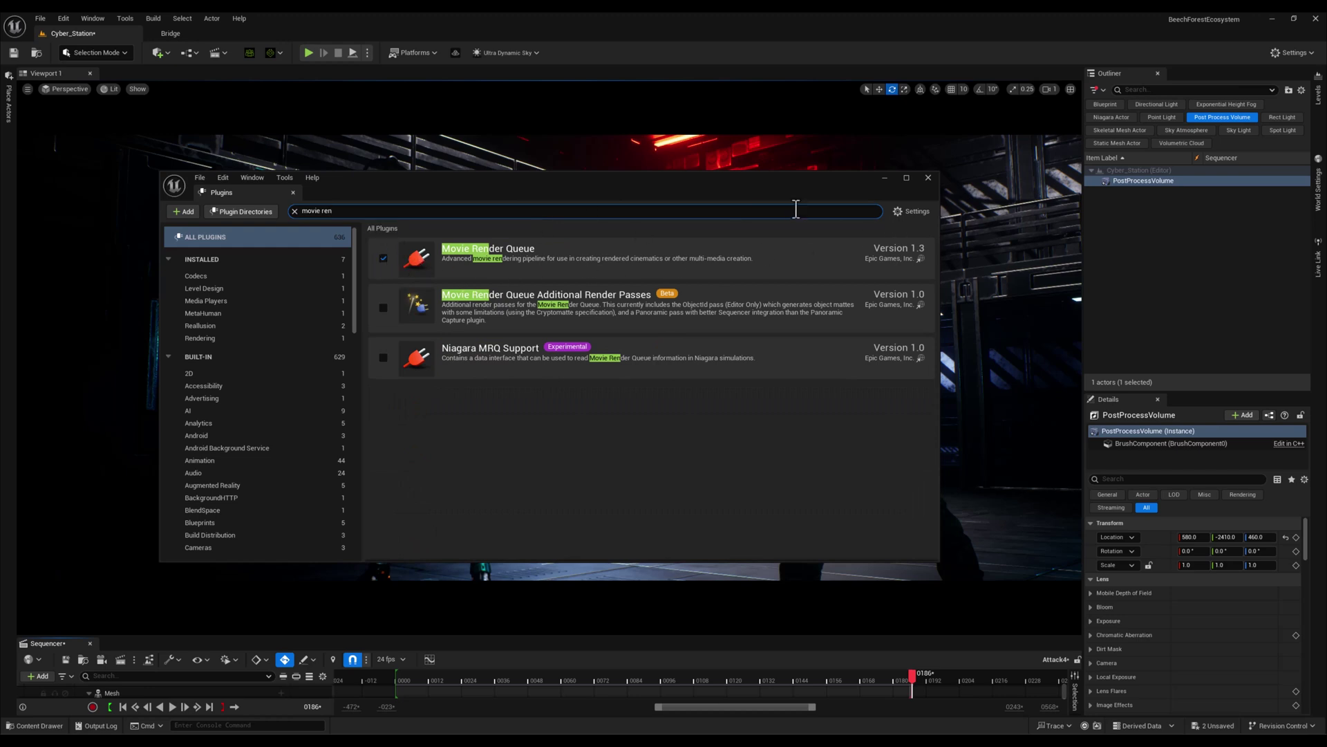
left_click(728, 210)
type("apple p")
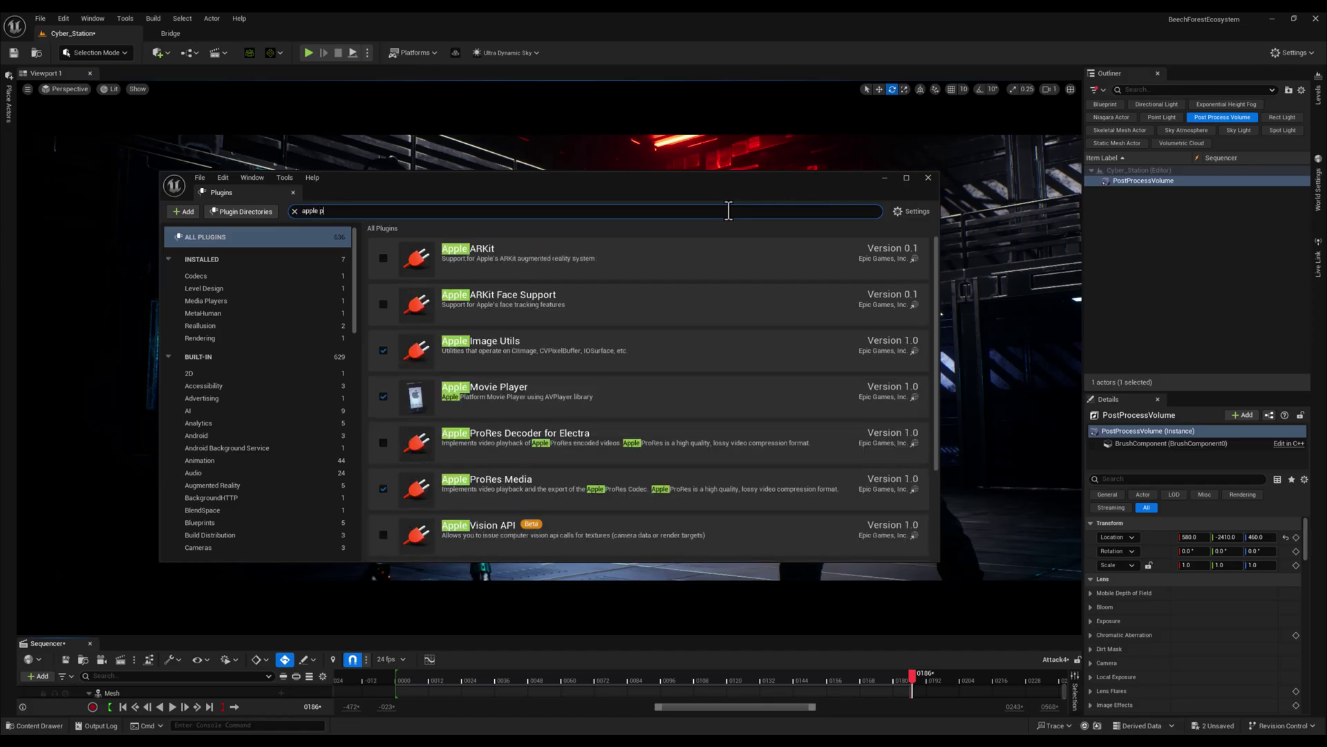
type("ro")
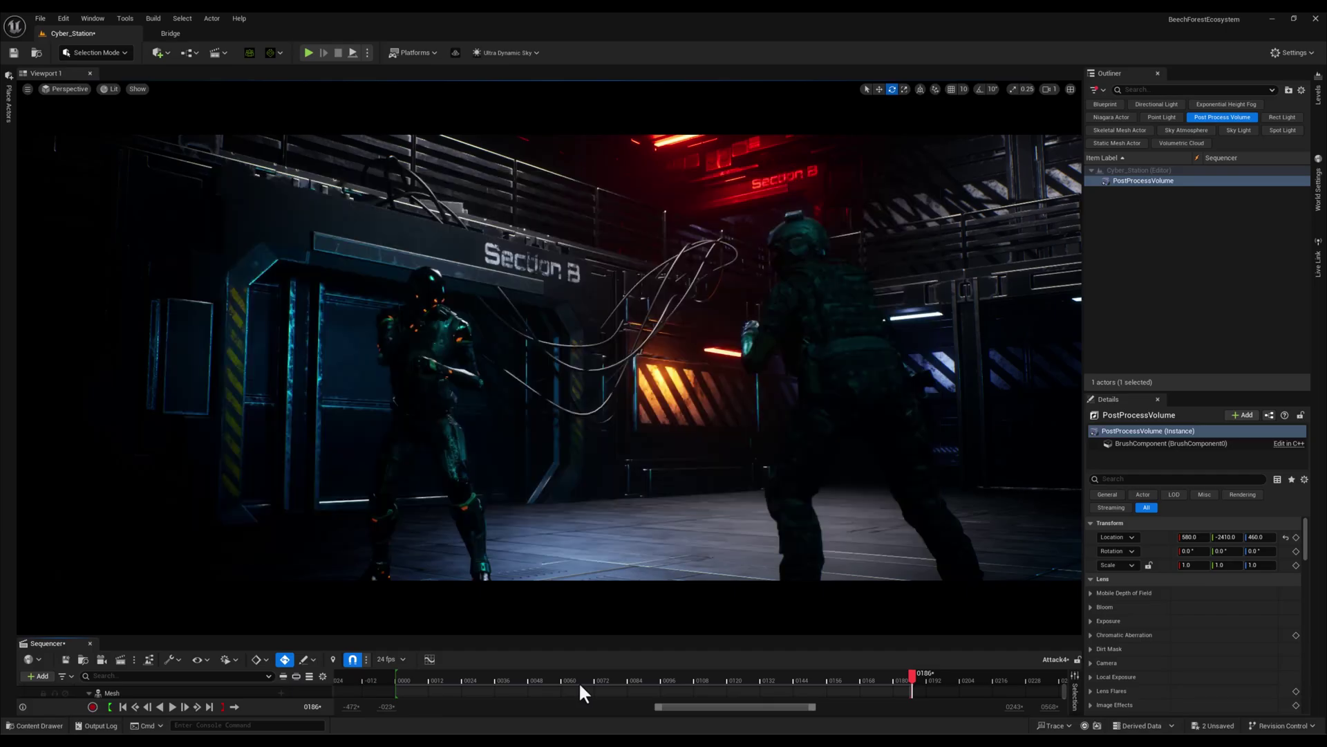
Step: Return the playhead to frame 0 and open the Attack4 sequence in Movie Render Queue
left_click_drag(581, 681, 387, 681)
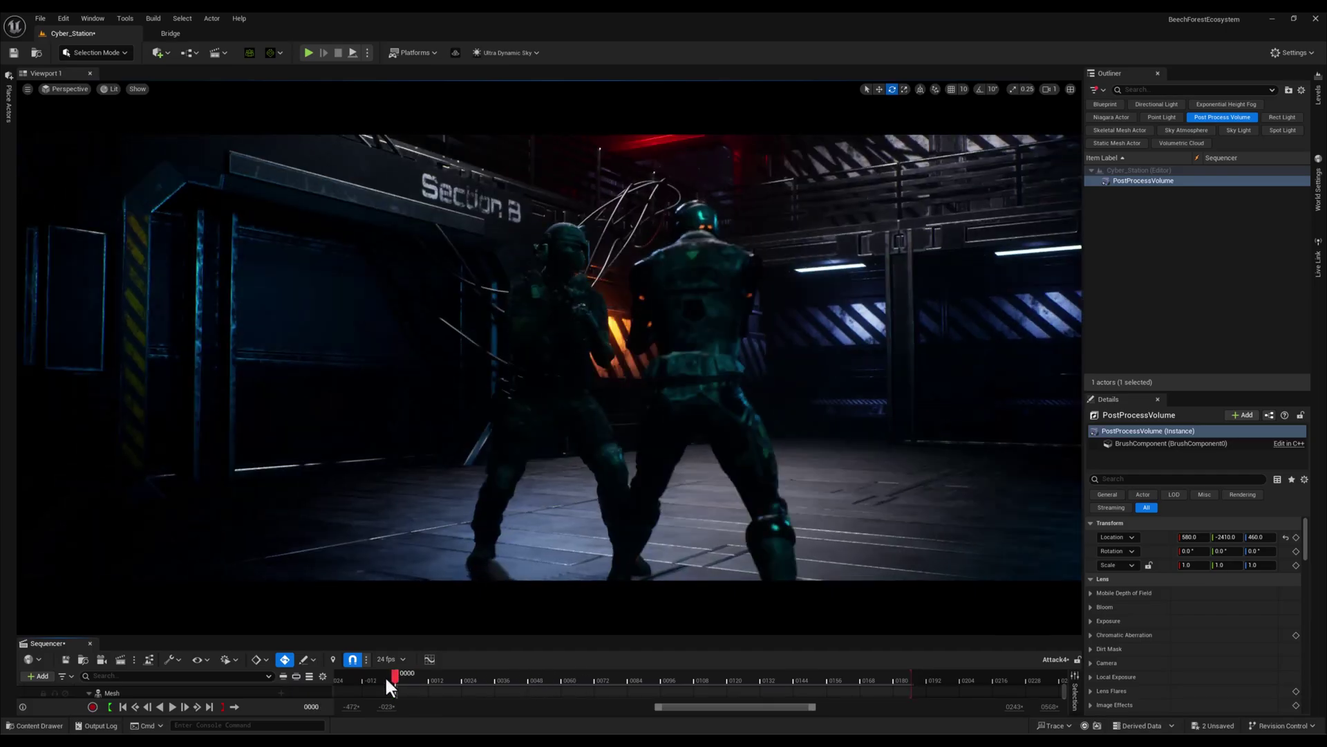
left_click(133, 659)
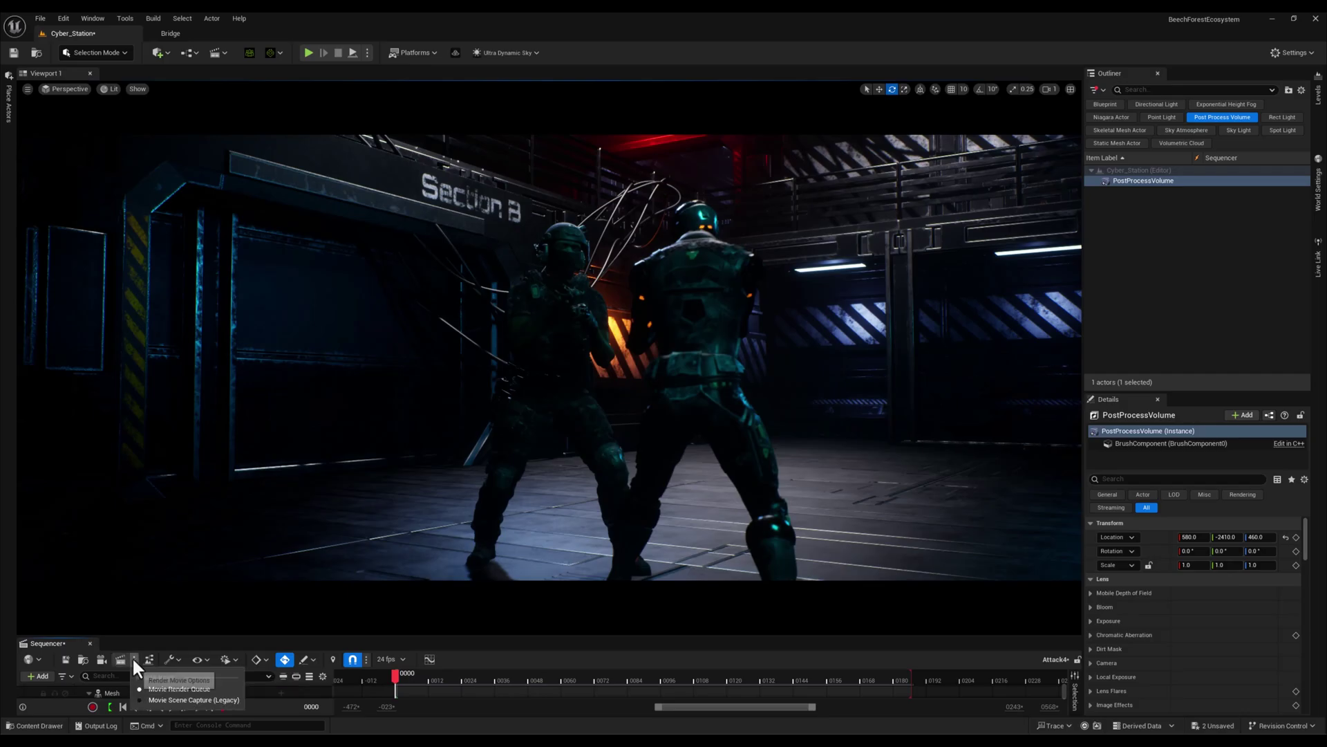
left_click(151, 689)
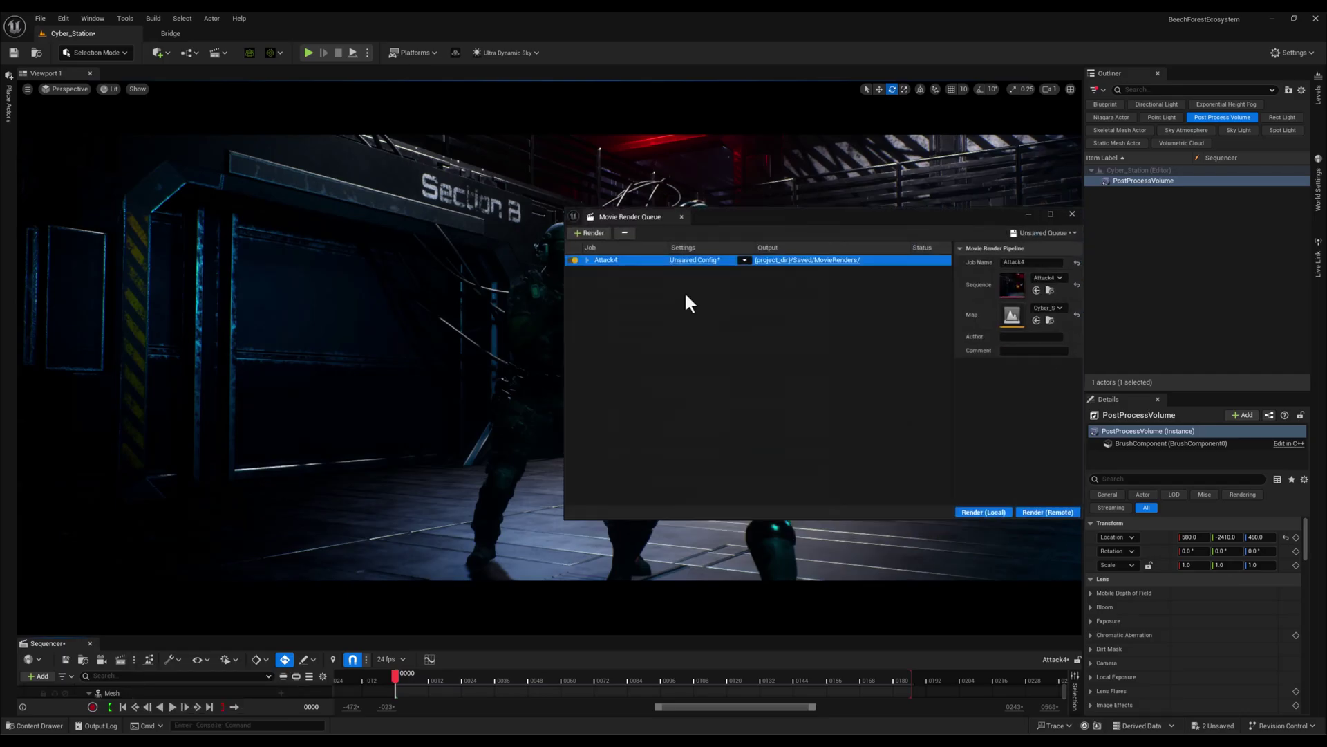
Step: Open the Attack4 job's render configuration and remove the .jpg Sequence [8bit] export
left_click(632, 312)
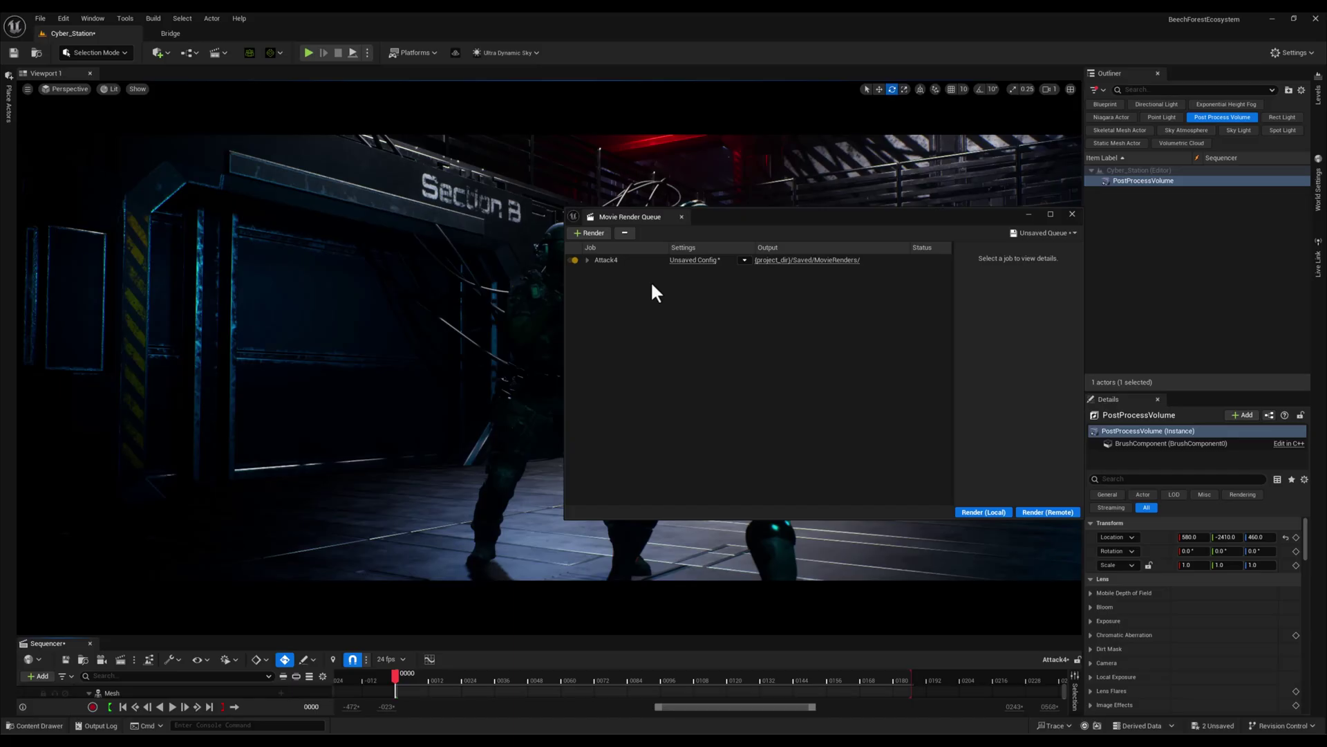
left_click(694, 261)
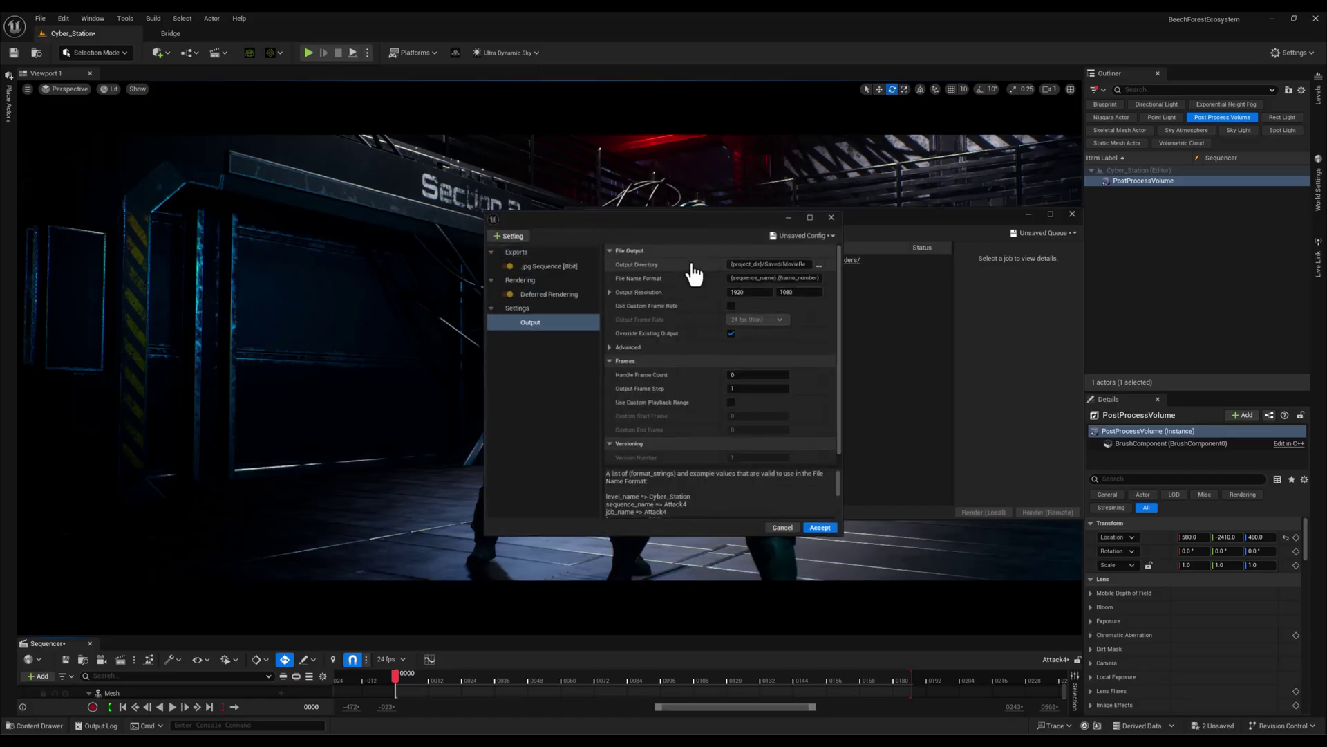
left_click(570, 265)
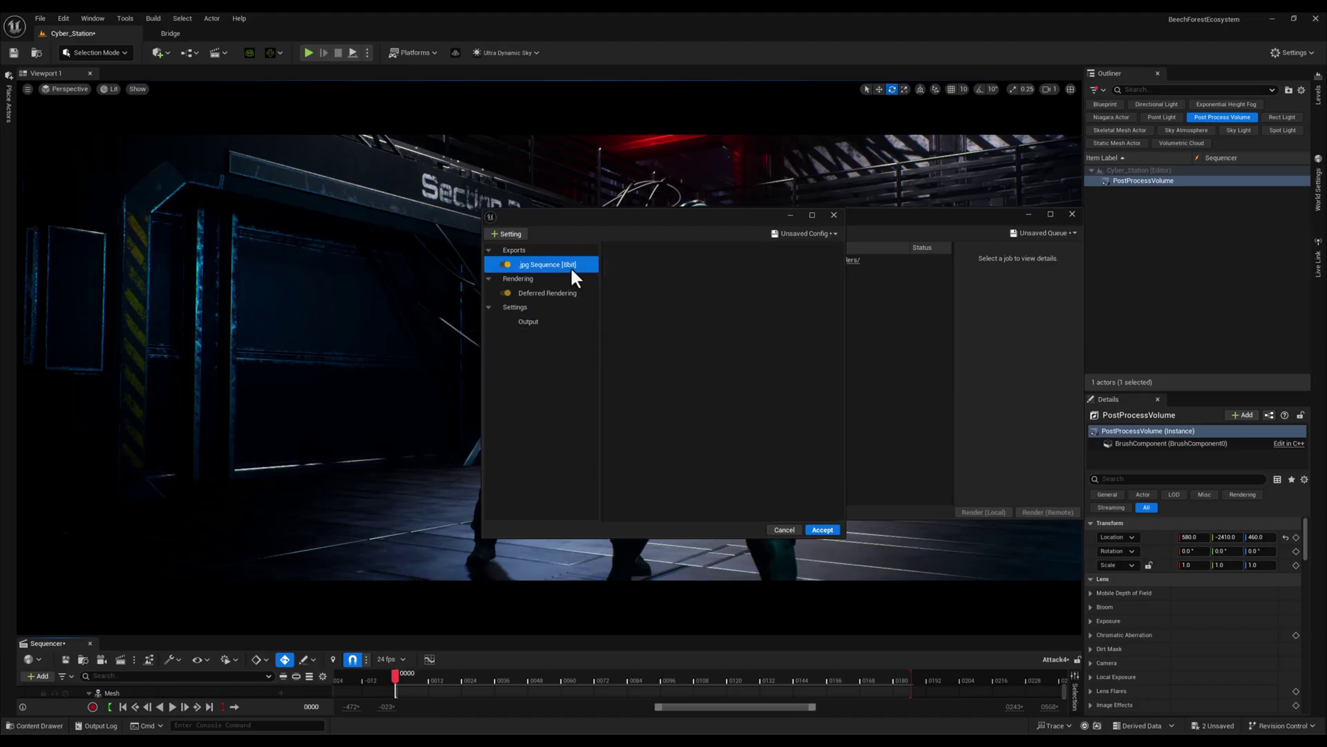
Step: Add an Anti-aliasing setting with a temporal sample count of 7 and override the method with Temporal Super-Resolution (TSR)
left_click(520, 233)
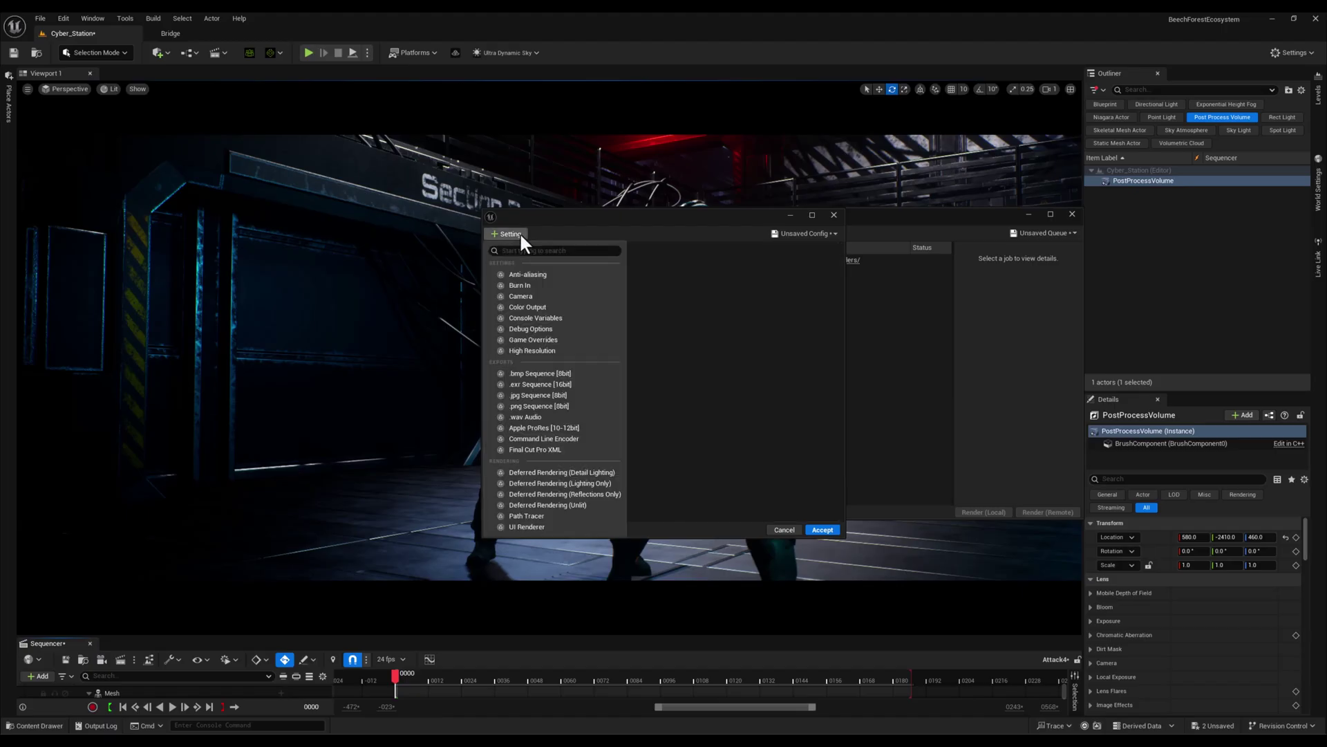
left_click(538, 273)
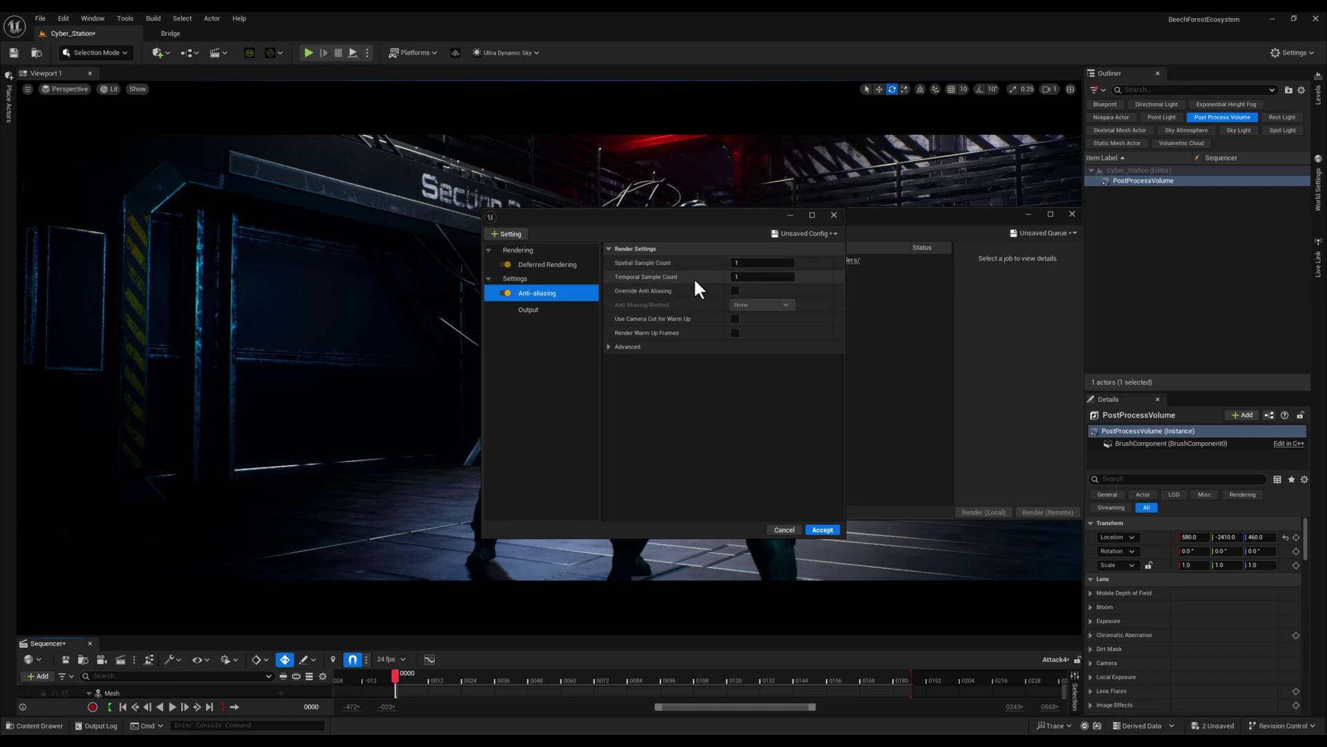
left_click(738, 277)
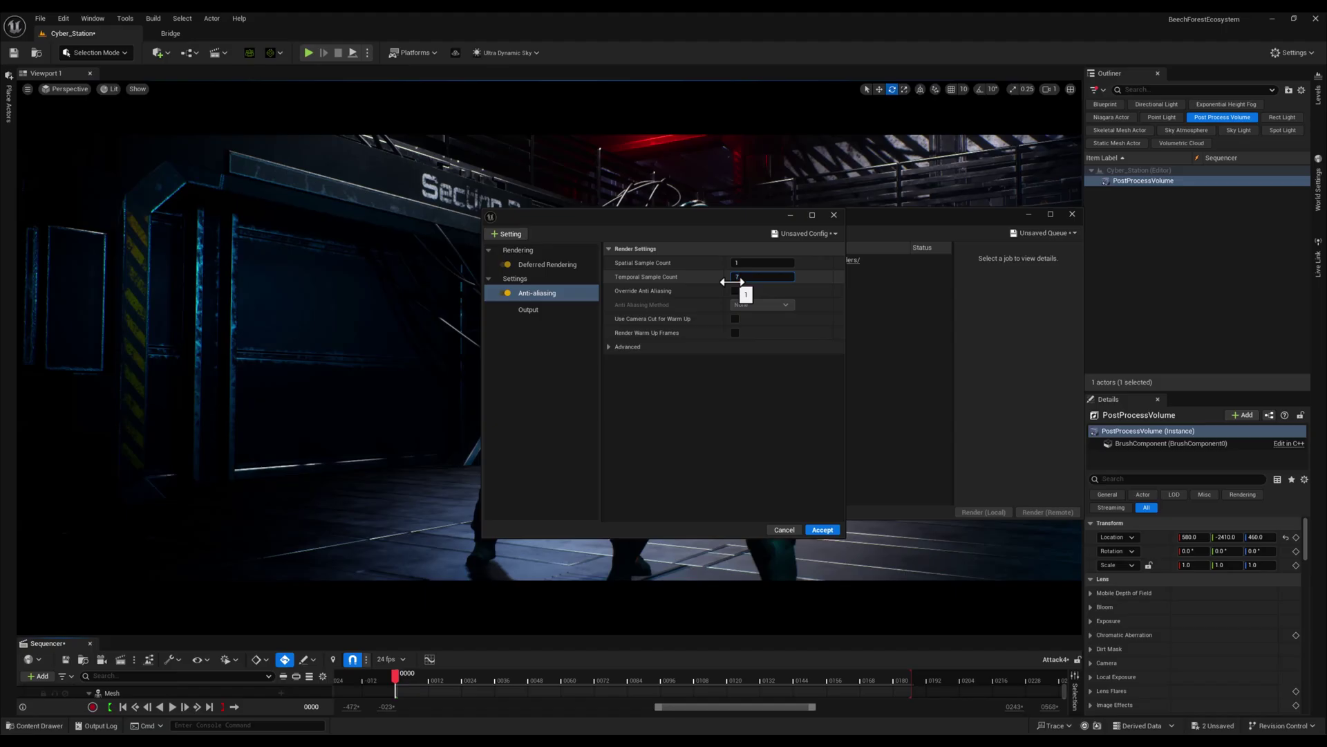
key("Return")
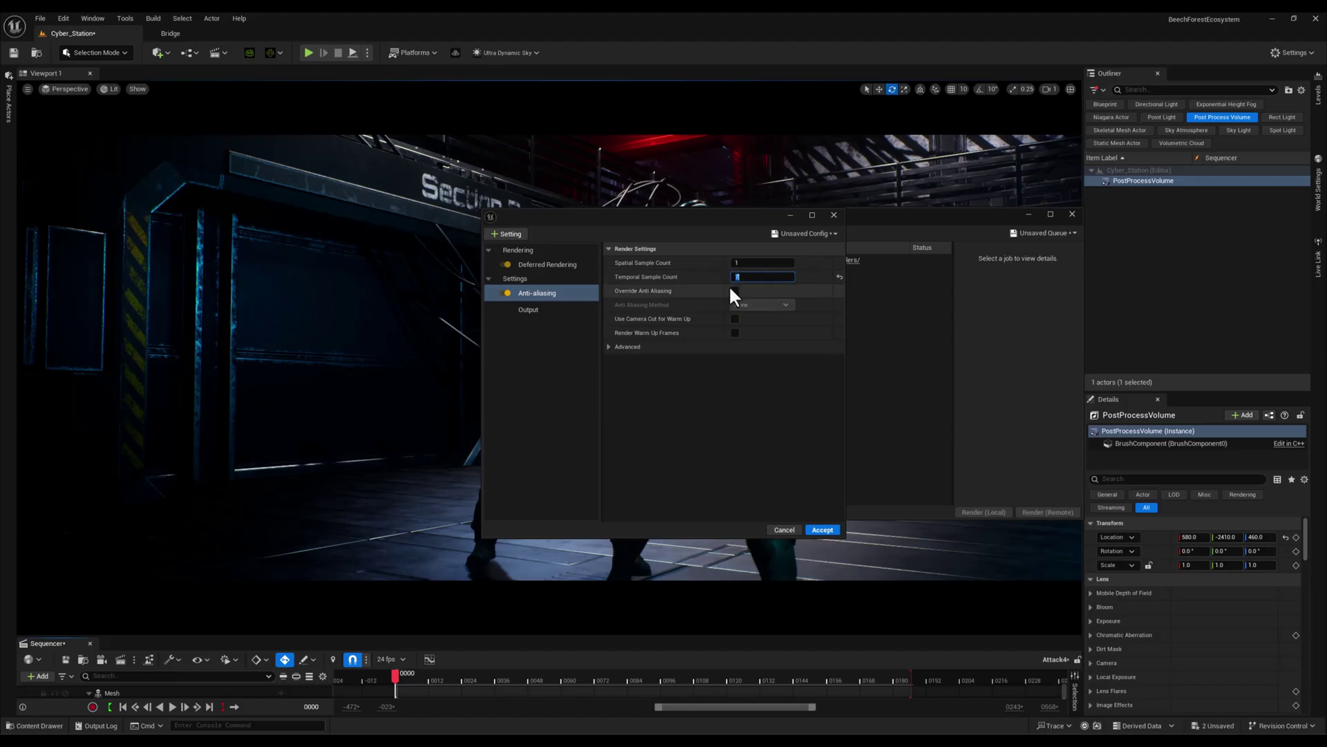
left_click(736, 290)
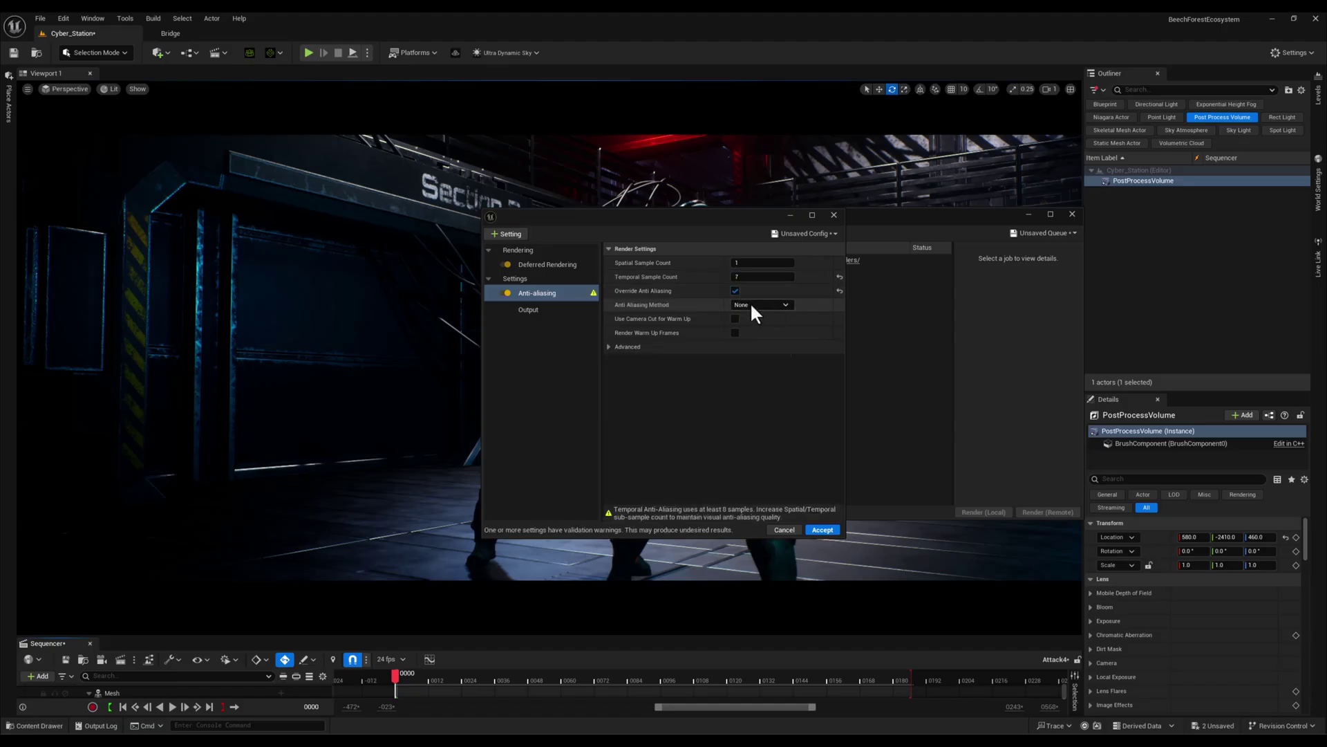
left_click(750, 303)
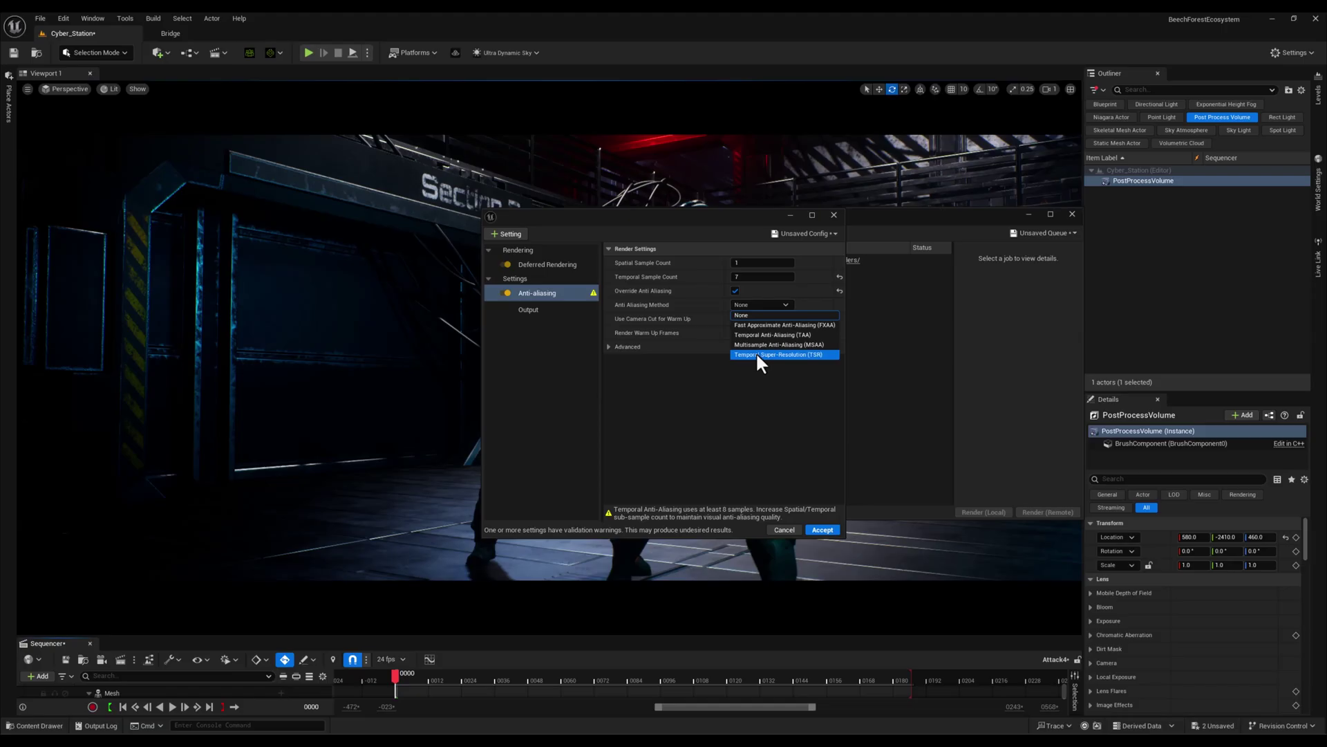
left_click(757, 354)
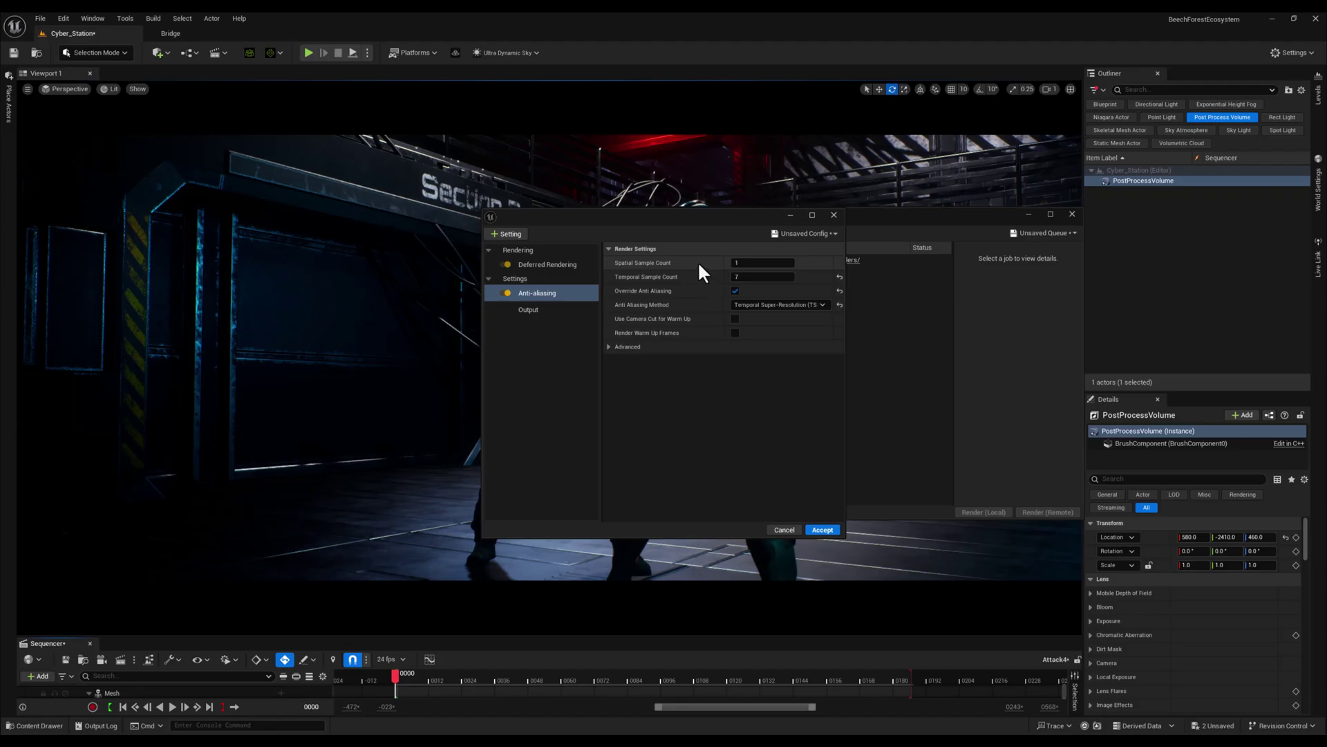
Step: Add an Apple ProRes export to the render configuration and set its codec to Apple ProRes 422 HQ
left_click(507, 236)
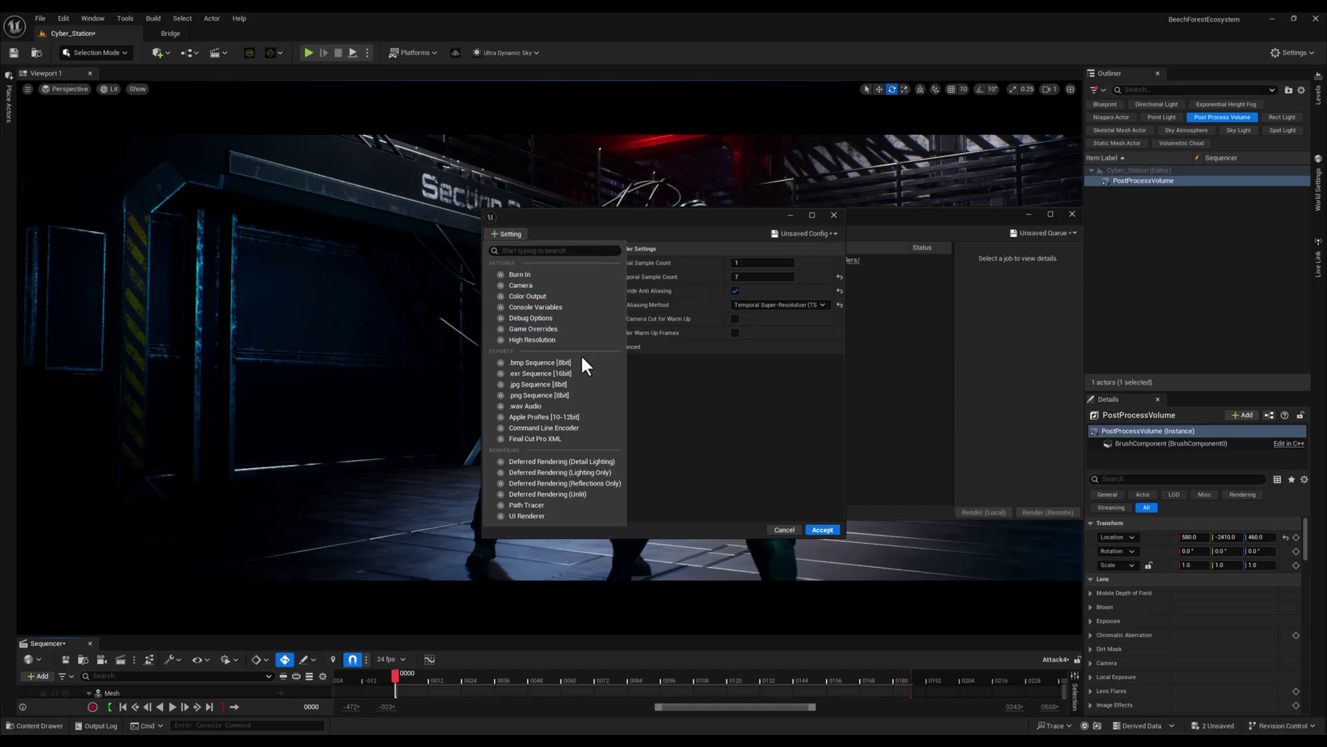
left_click(574, 415)
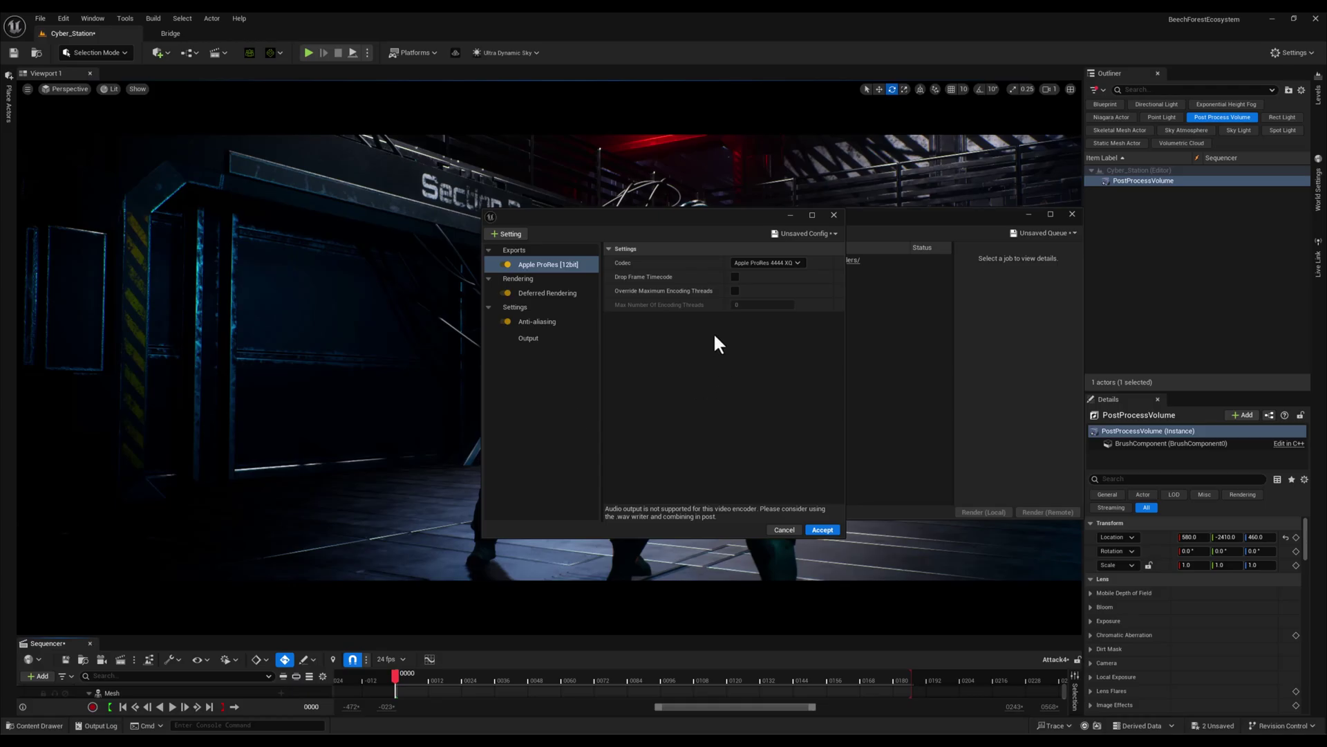
left_click(745, 263)
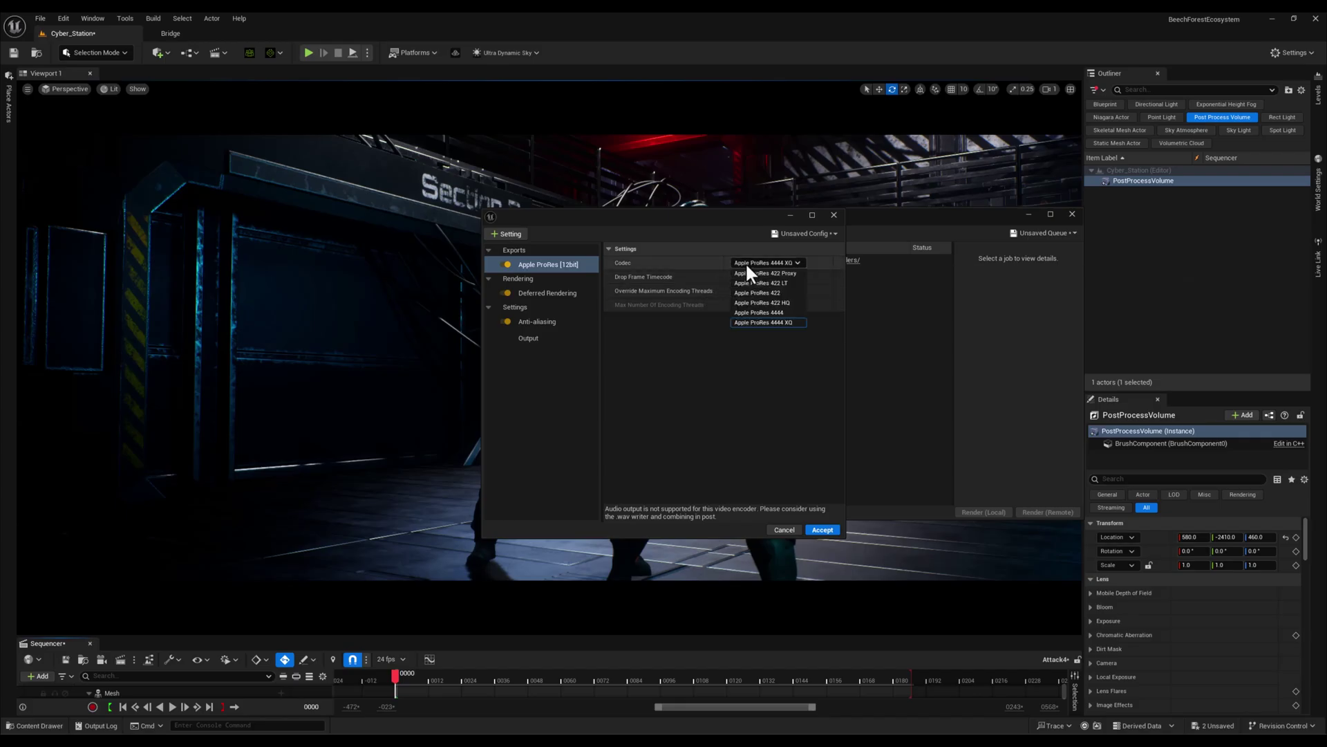
left_click(764, 303)
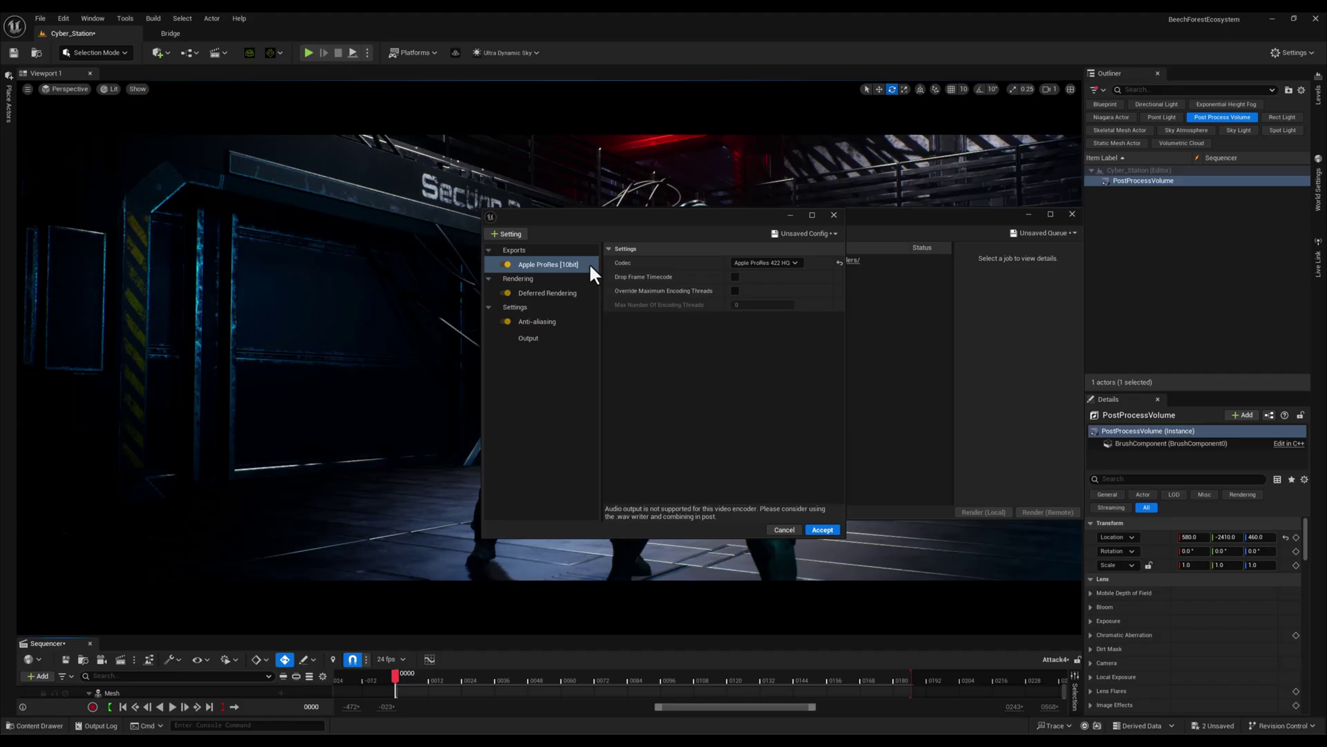
Step: Add a Color Output setting to the render configuration and enable Disable Tone Curve
left_click(510, 234)
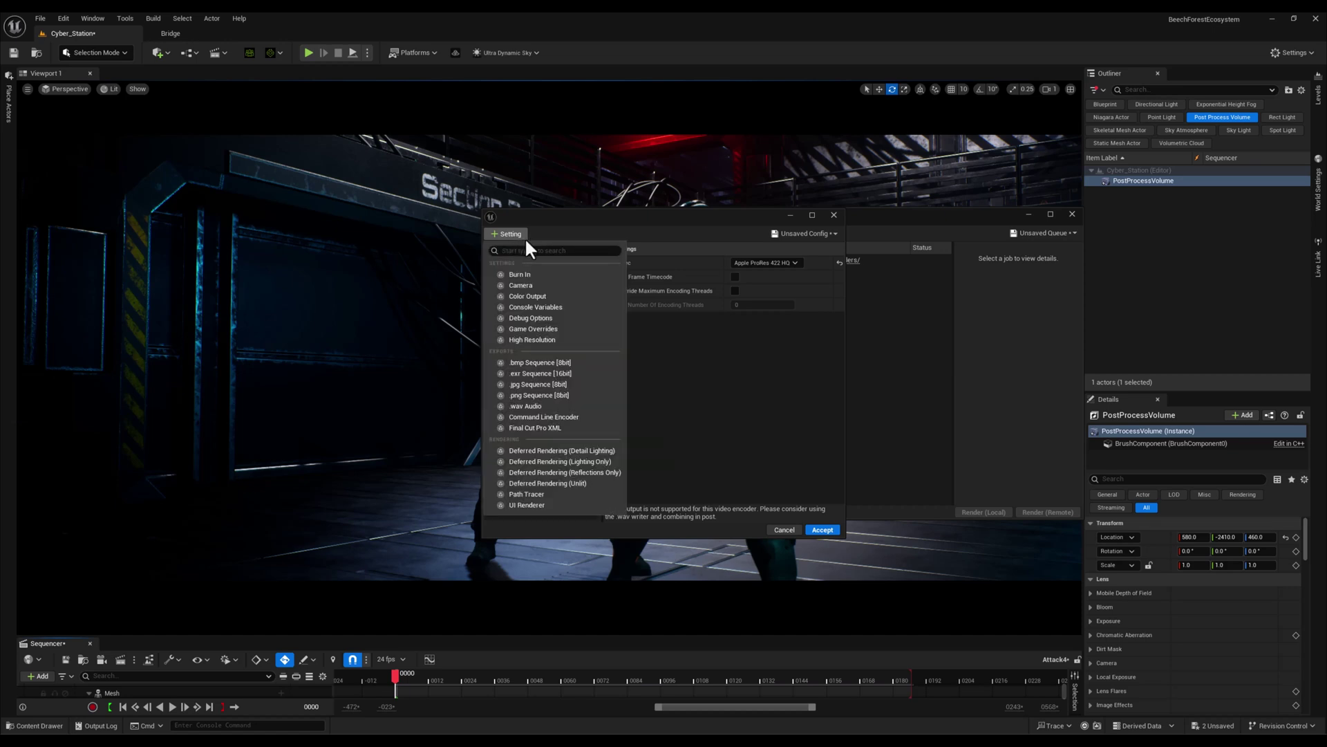
left_click(556, 297)
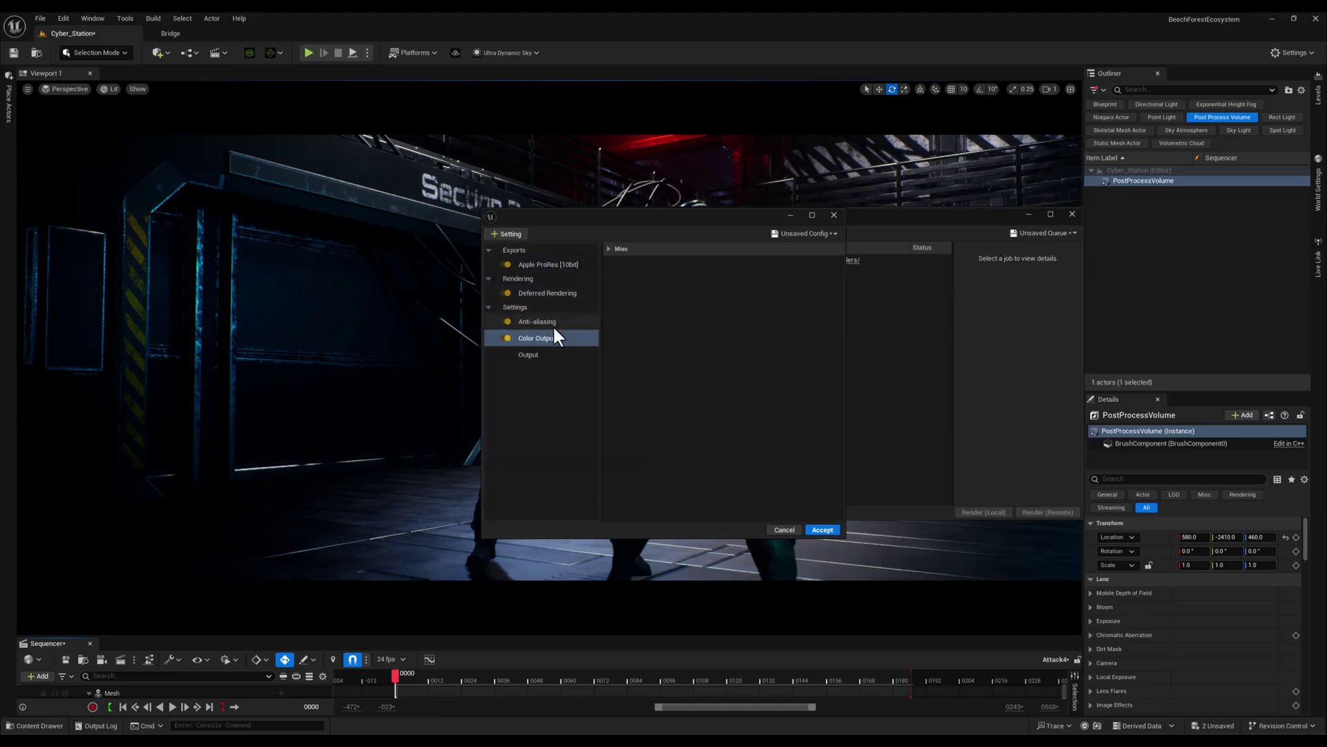
left_click(550, 338)
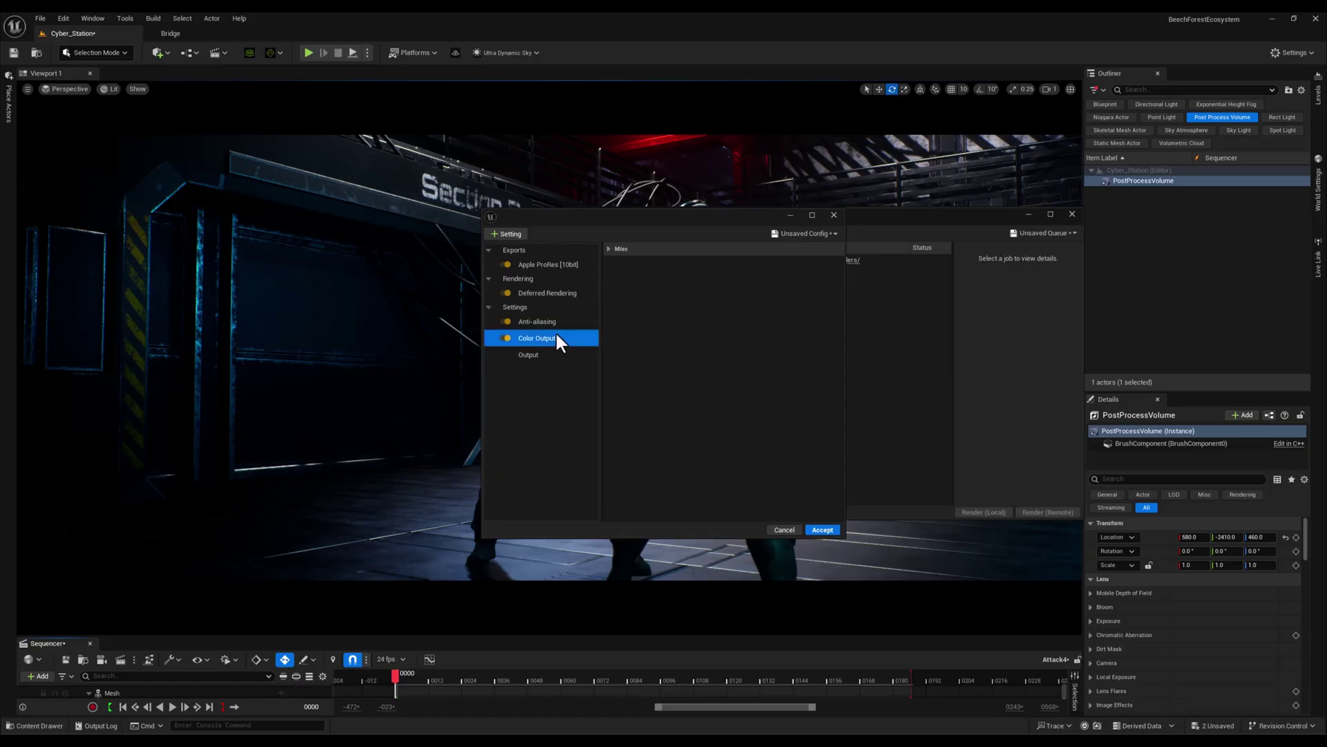
left_click(606, 249)
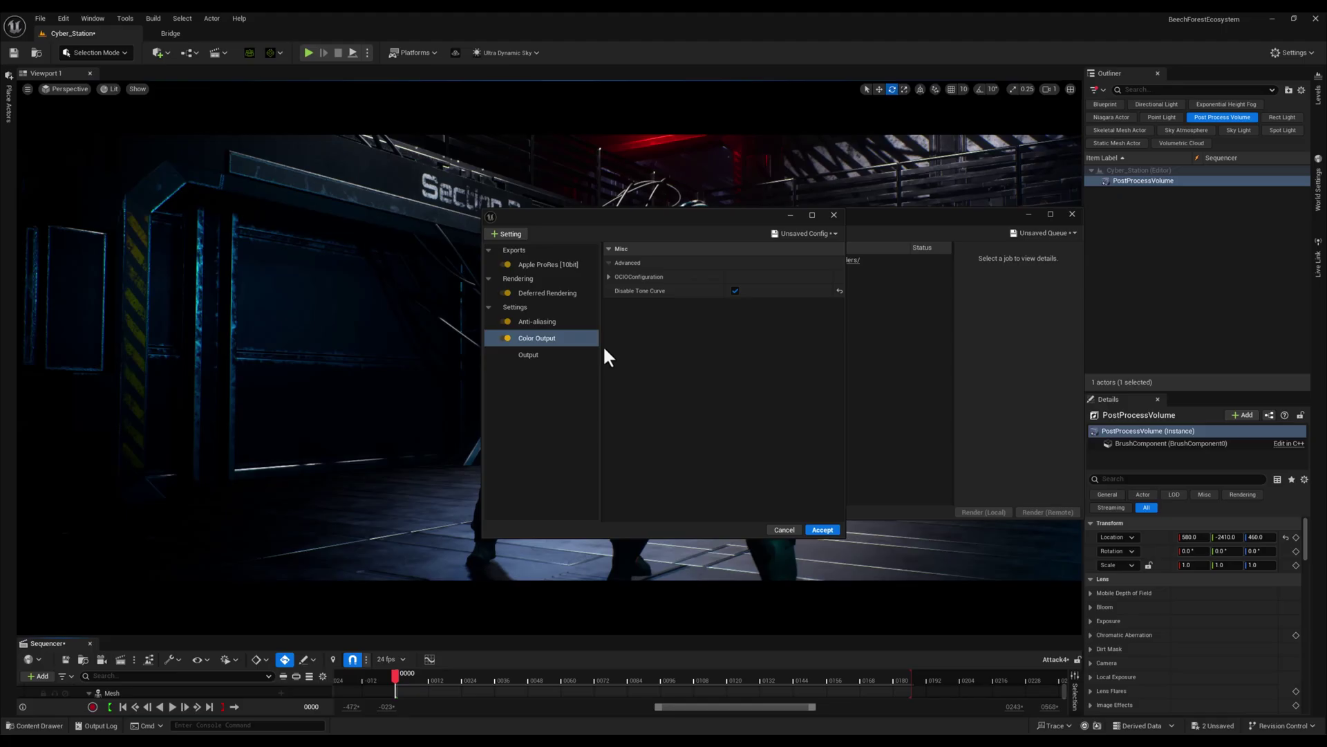
Step: Set the output resolution to 2560 × 1440 and enable a custom frame rate of 24 fps, with Override Existing Output on
left_click(537, 352)
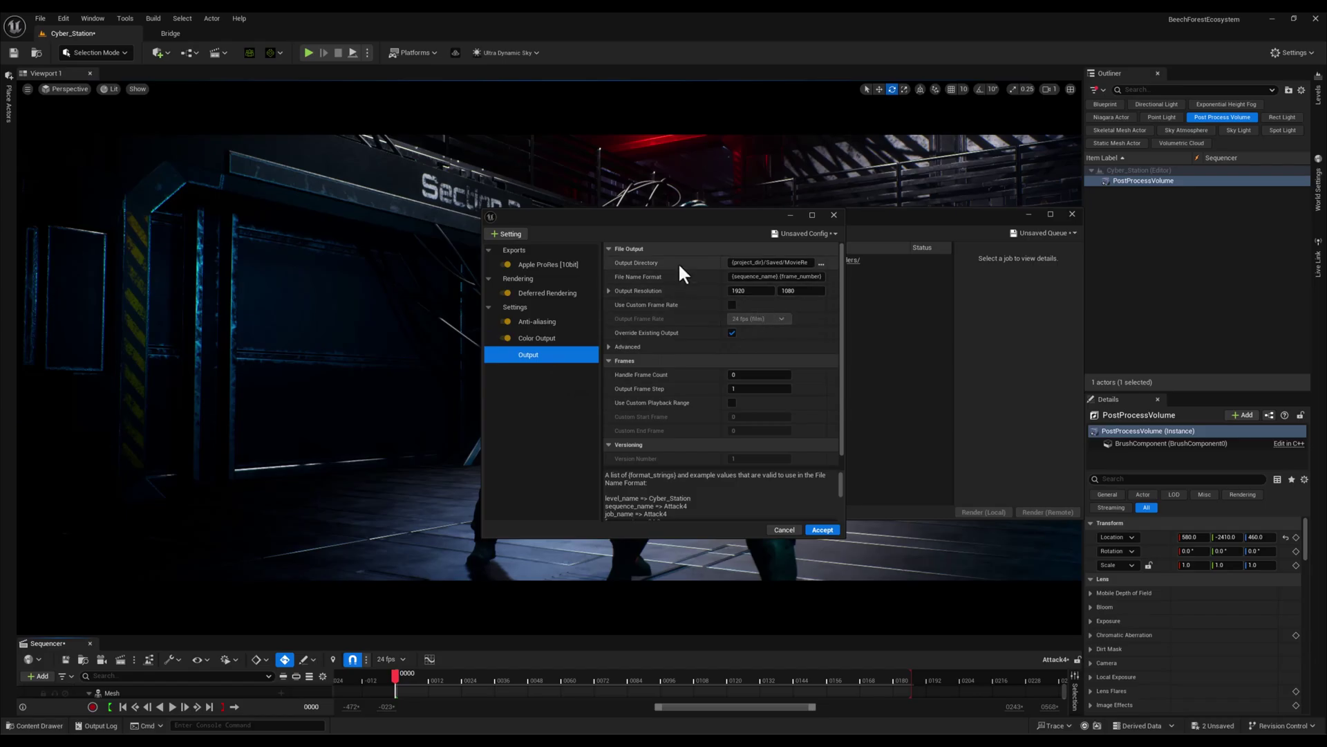
left_click(747, 291)
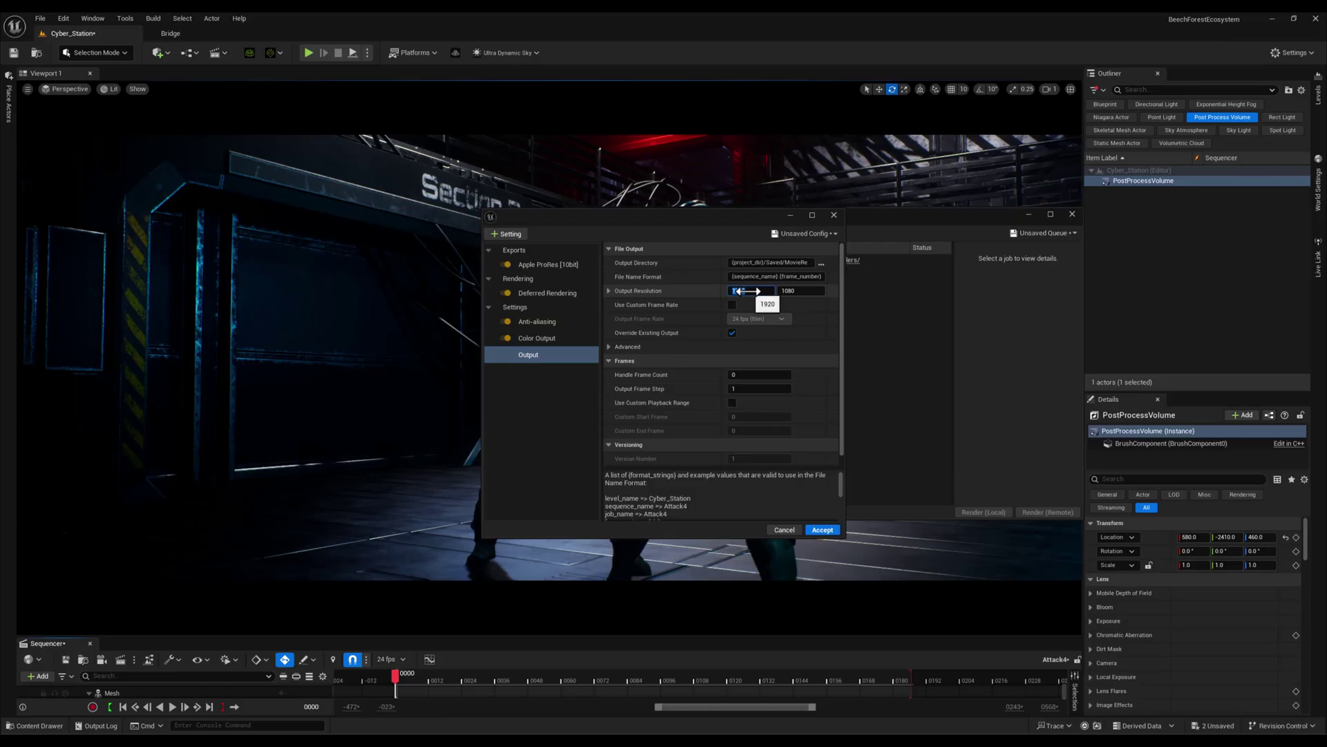
key("Tab")
type("14")
key("ctrl+a")
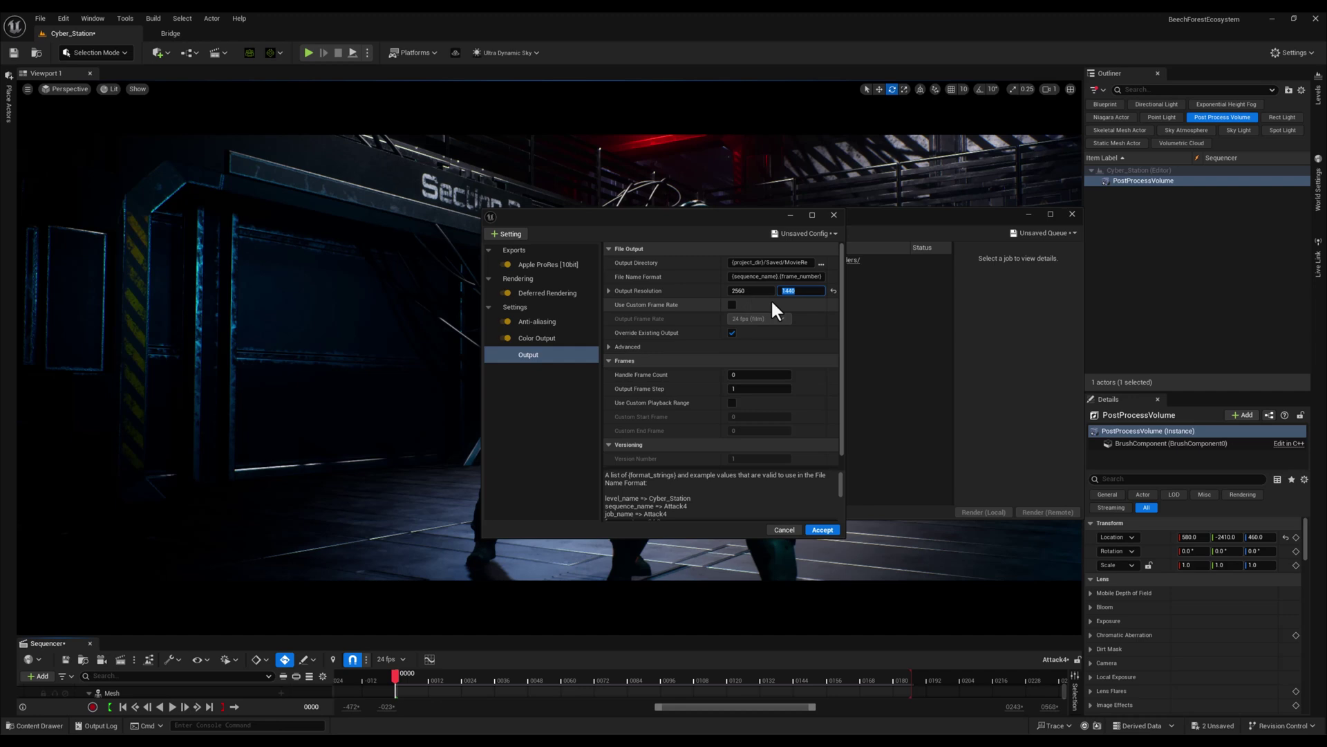
left_click(732, 305)
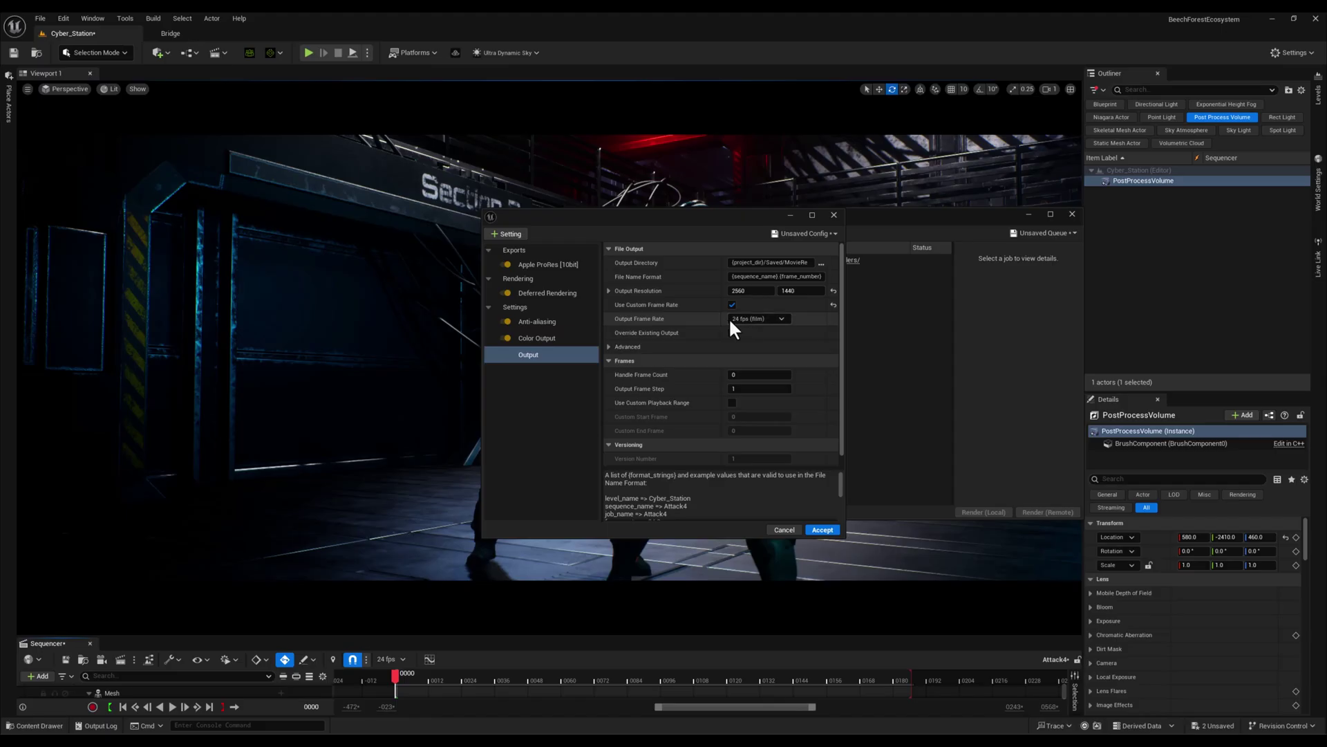
left_click(732, 333)
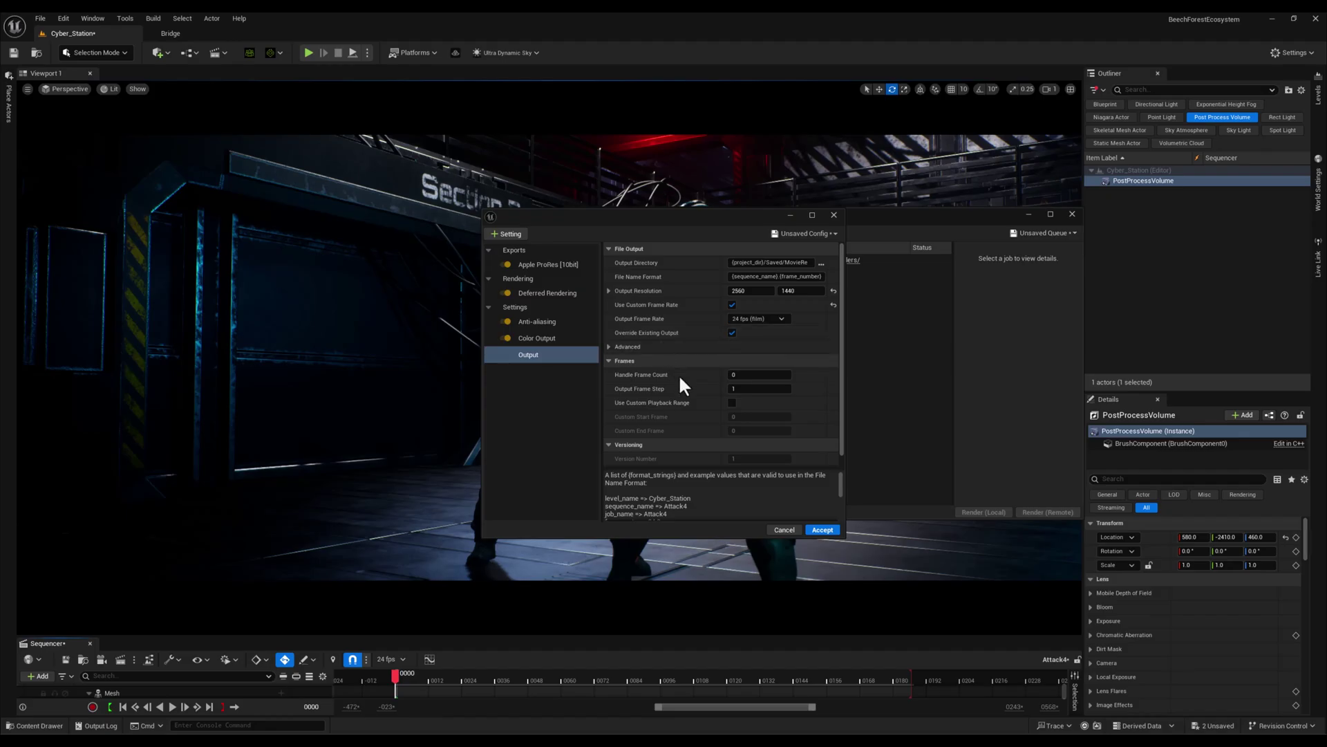
Step: Enable the custom playback range and set its end frame to 186, matching the end of the sequence
left_click(733, 403)
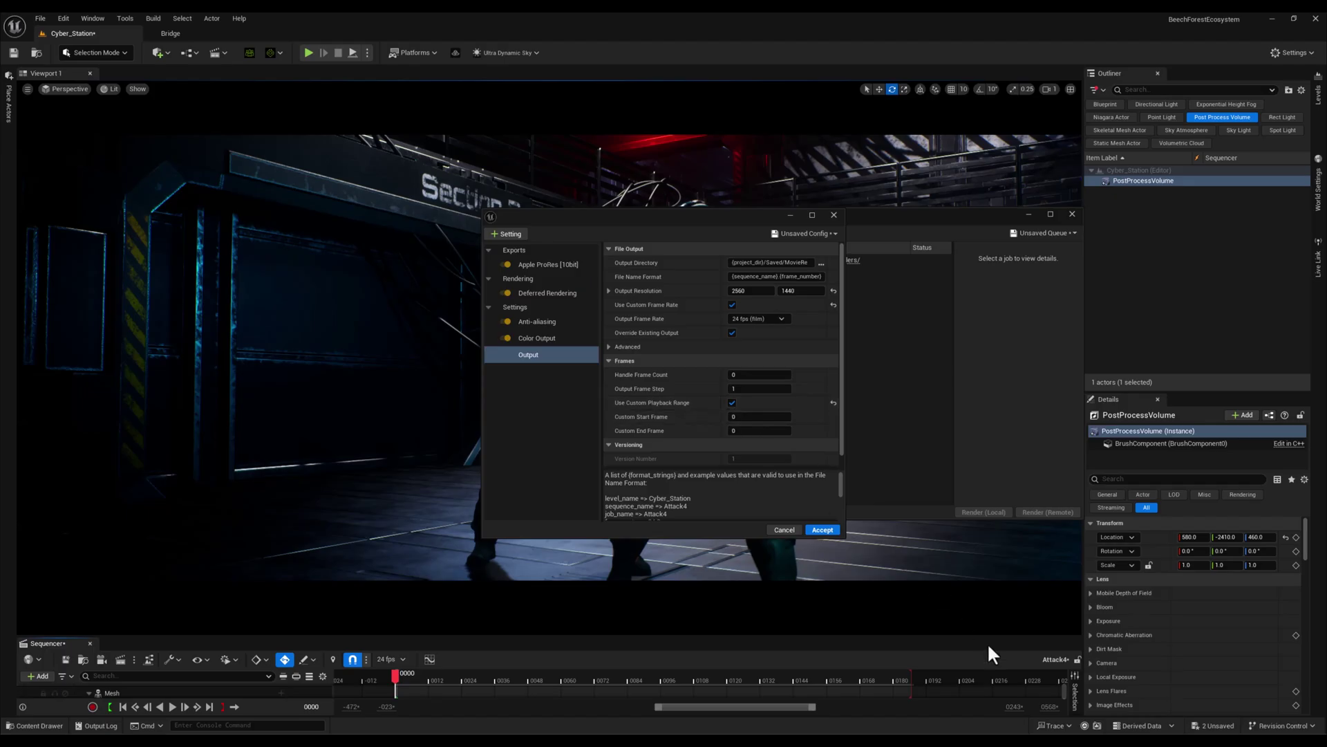
left_click(910, 675)
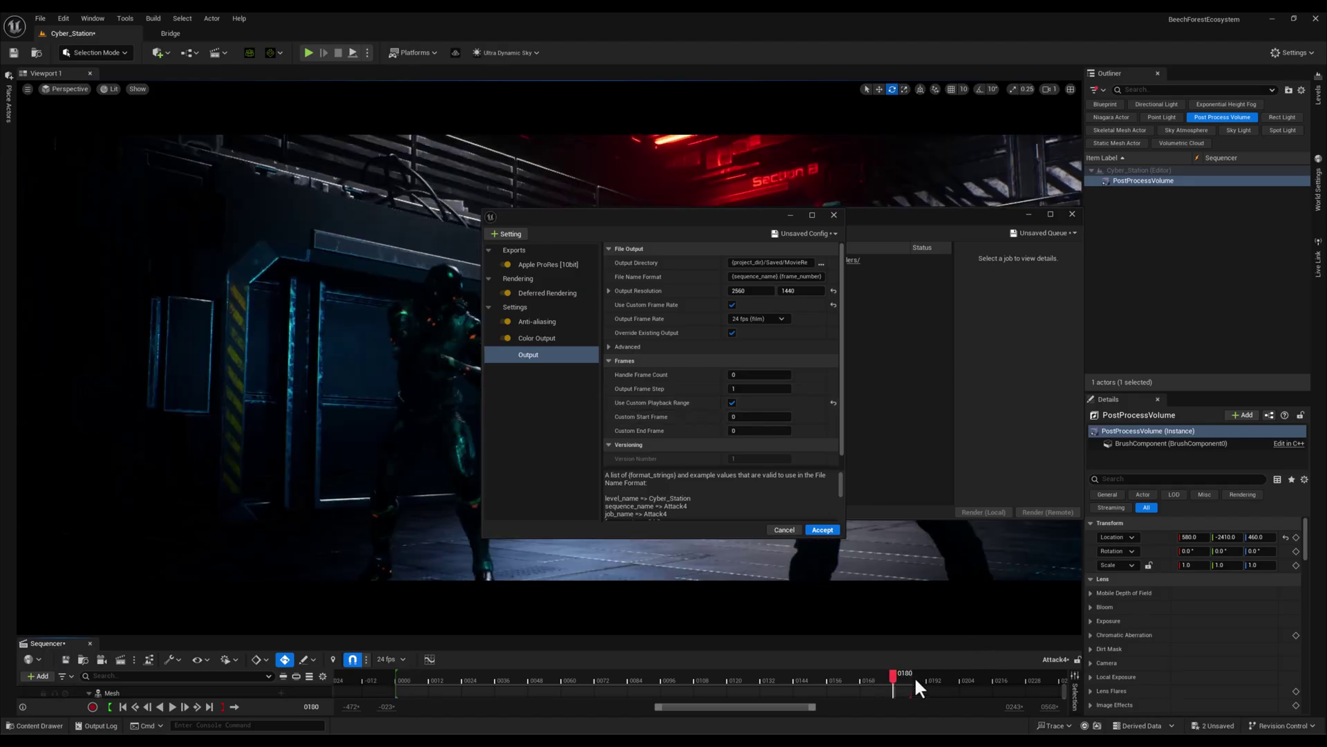
left_click(764, 430)
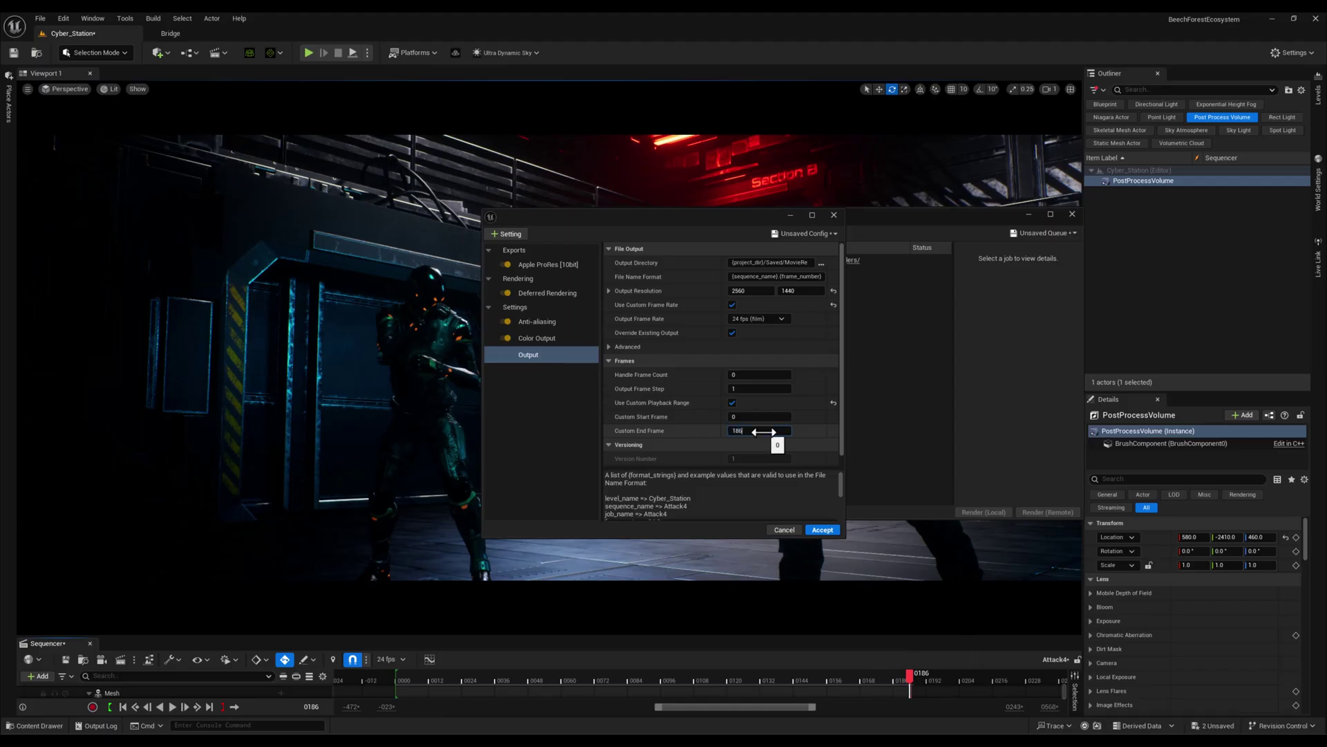
Step: Accept the render configuration and start rendering the Attack4 job locally
left_click(821, 529)
left_click(964, 511)
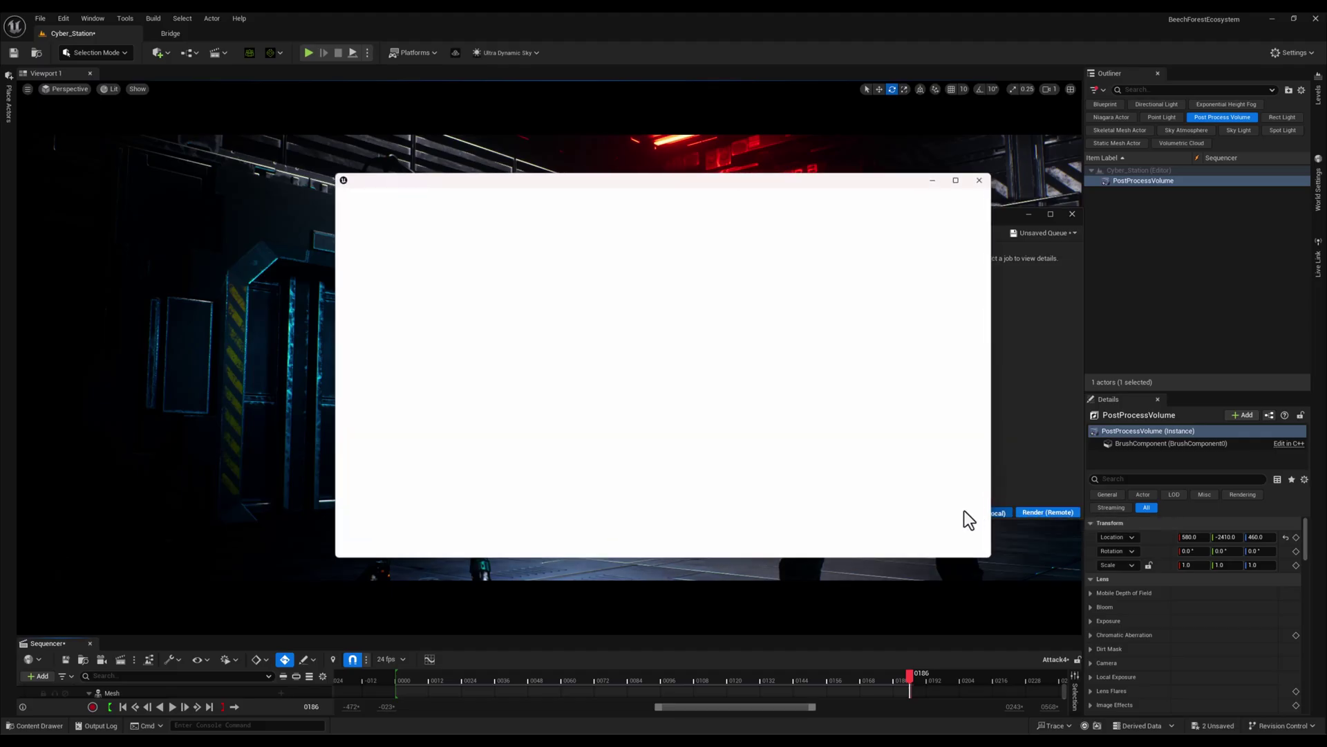